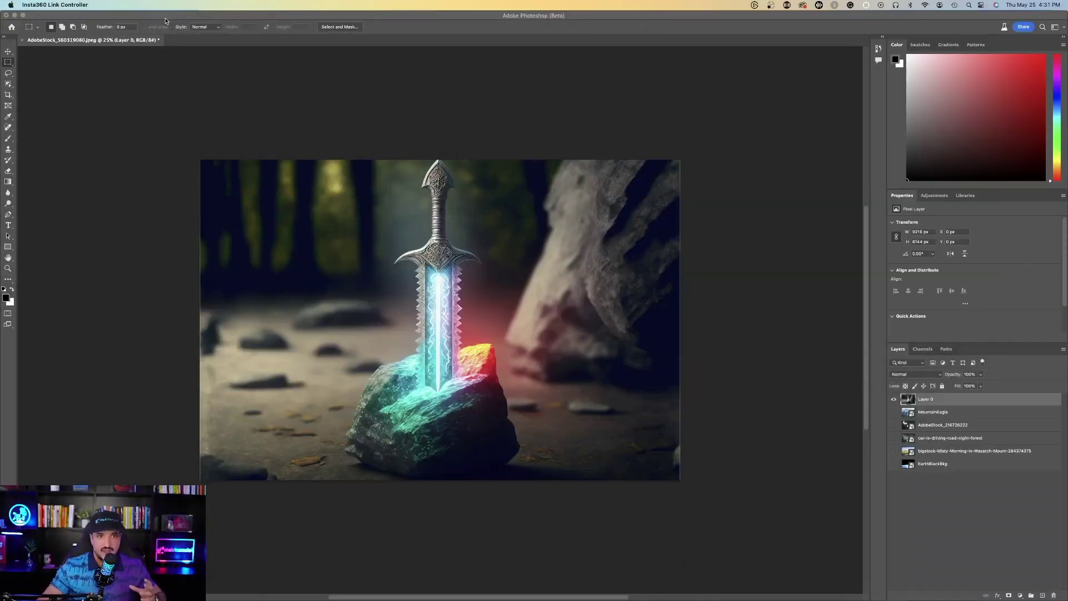
# Step: Bring the Photoshop window showing the sword-in-the-stone forest image to the front
pyautogui.click(187, 163)
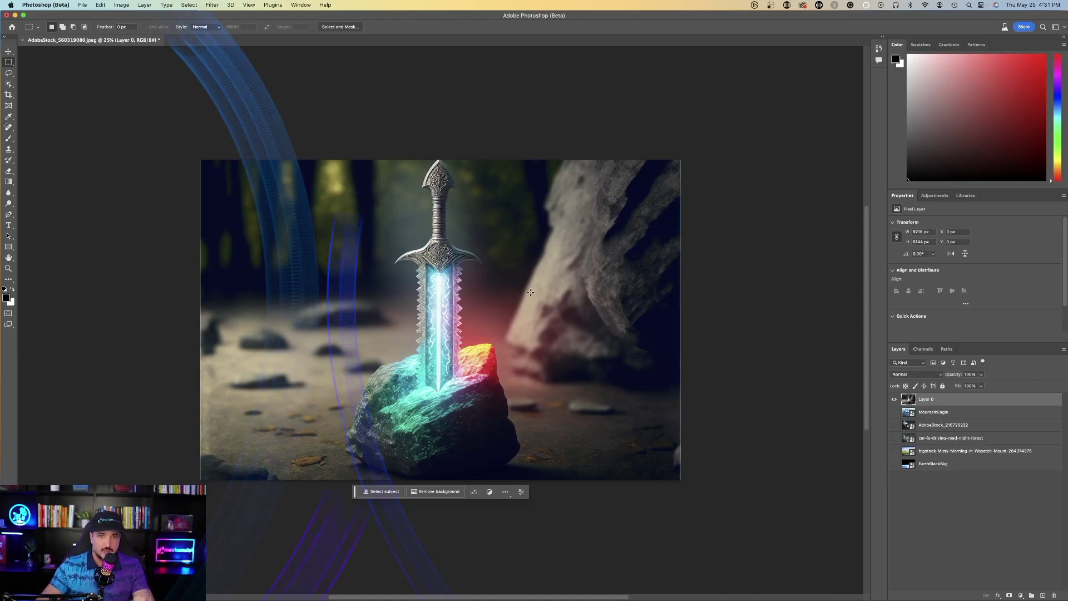
# Step: Select the sword and rock with Select > Subject, then invert to select the background
pyautogui.click(190, 6)
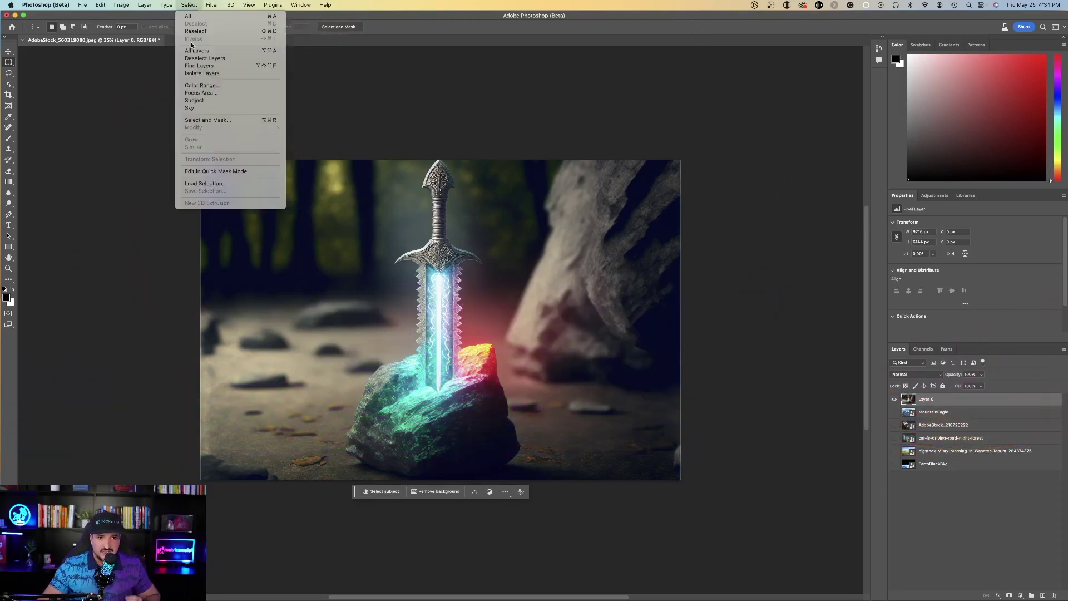
pyautogui.click(199, 101)
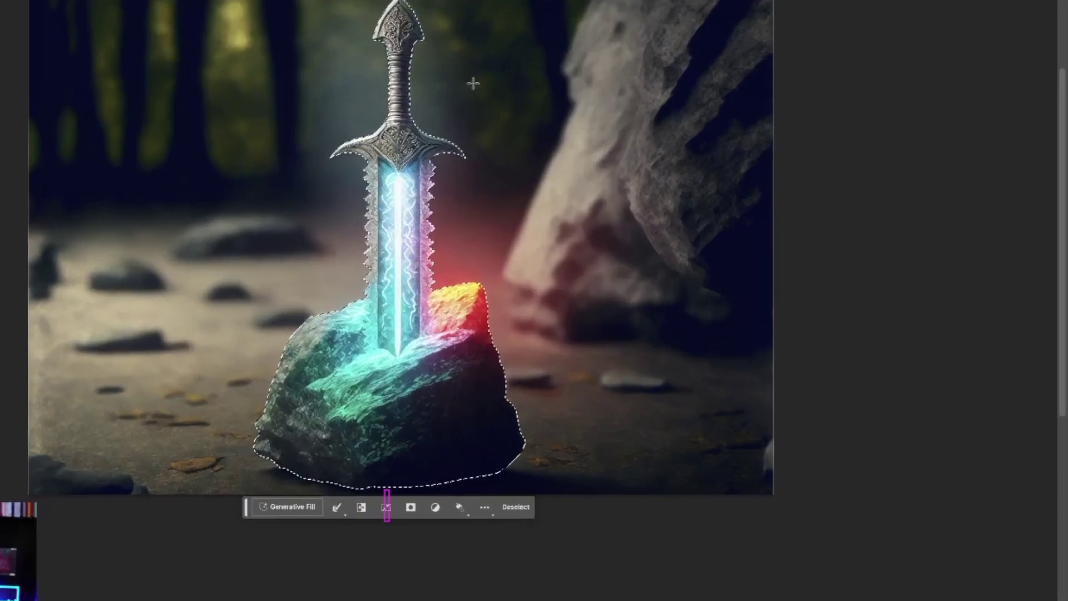
pyautogui.click(357, 507)
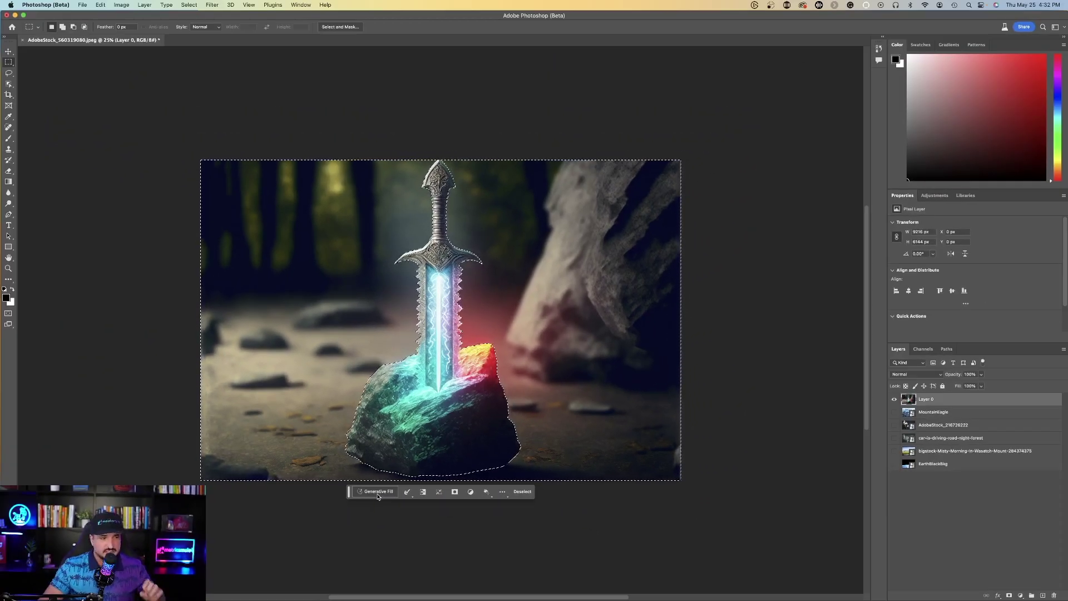
# Step: Replace the background with a Generative Fill of 'tropical beach'
pyautogui.click(377, 492)
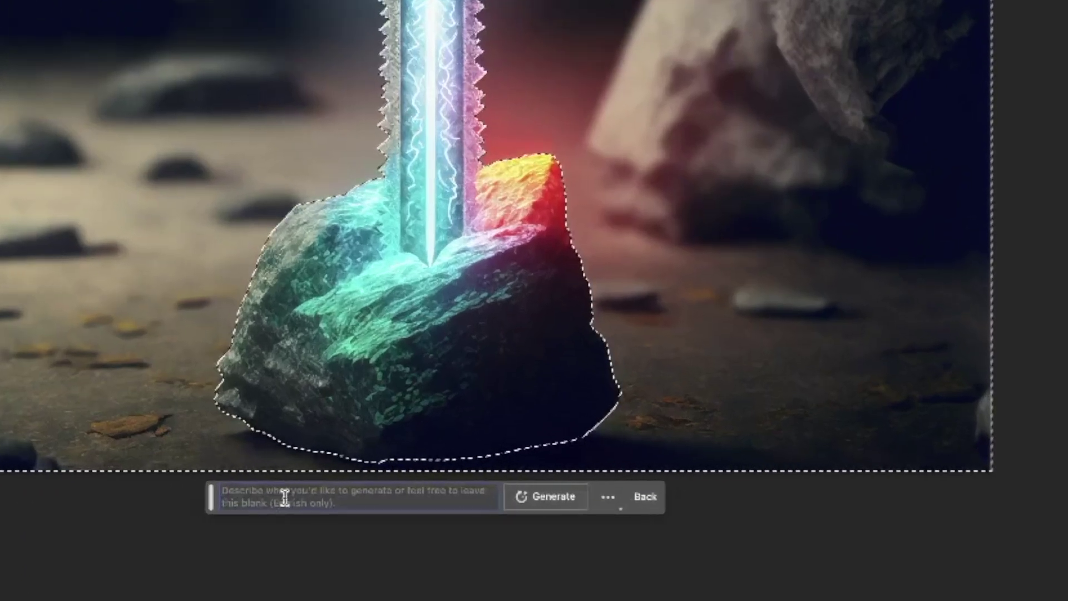
pyautogui.write('tropical beach')
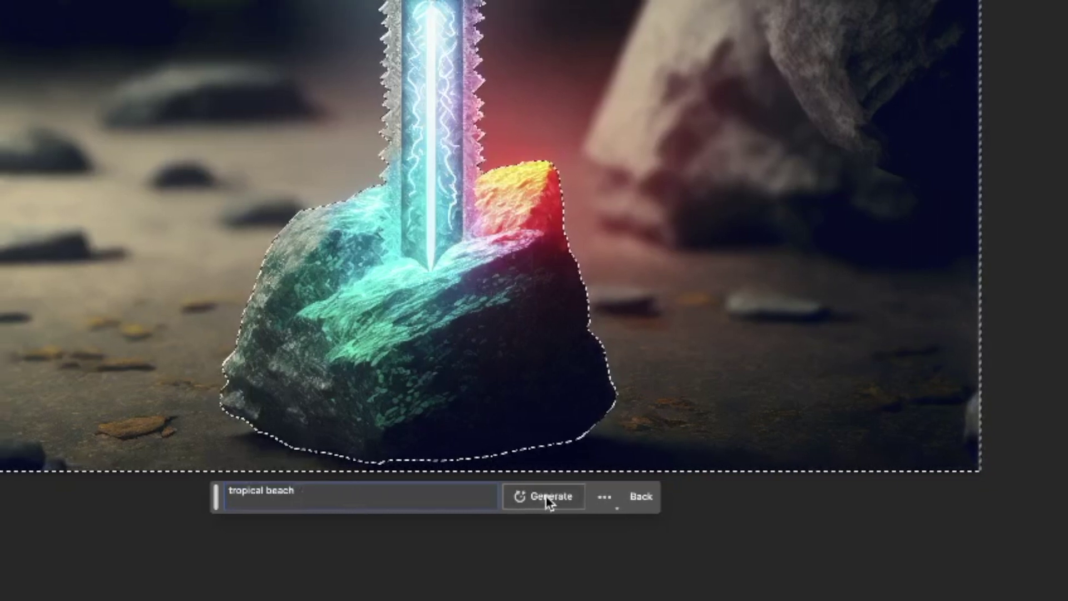
pyautogui.click(546, 495)
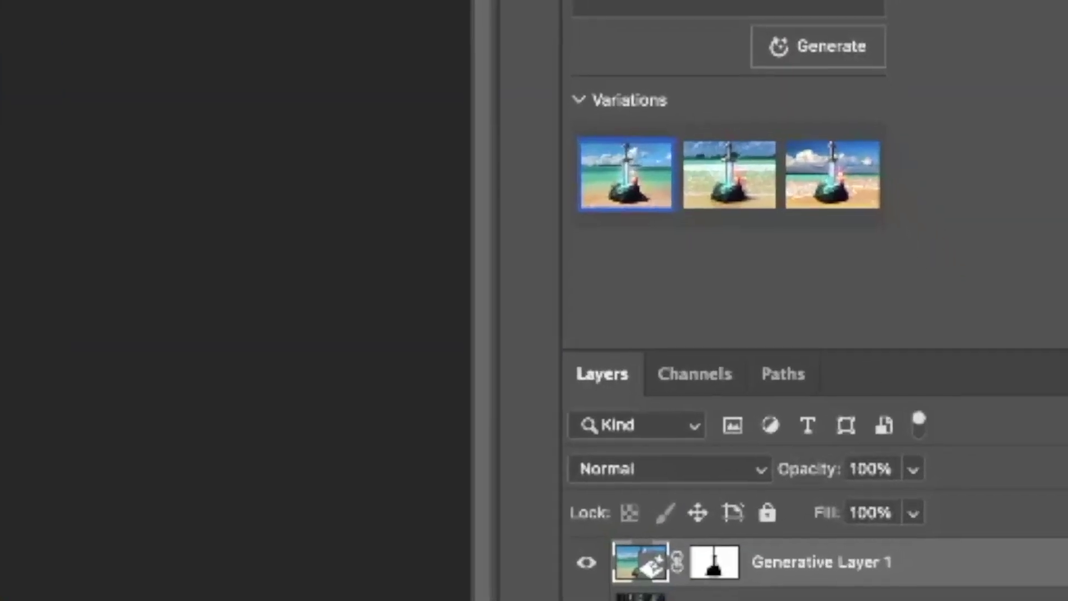
# Step: Toggle Generative Layer 1 off and on to compare the original forest with the beach
pyautogui.click(585, 563)
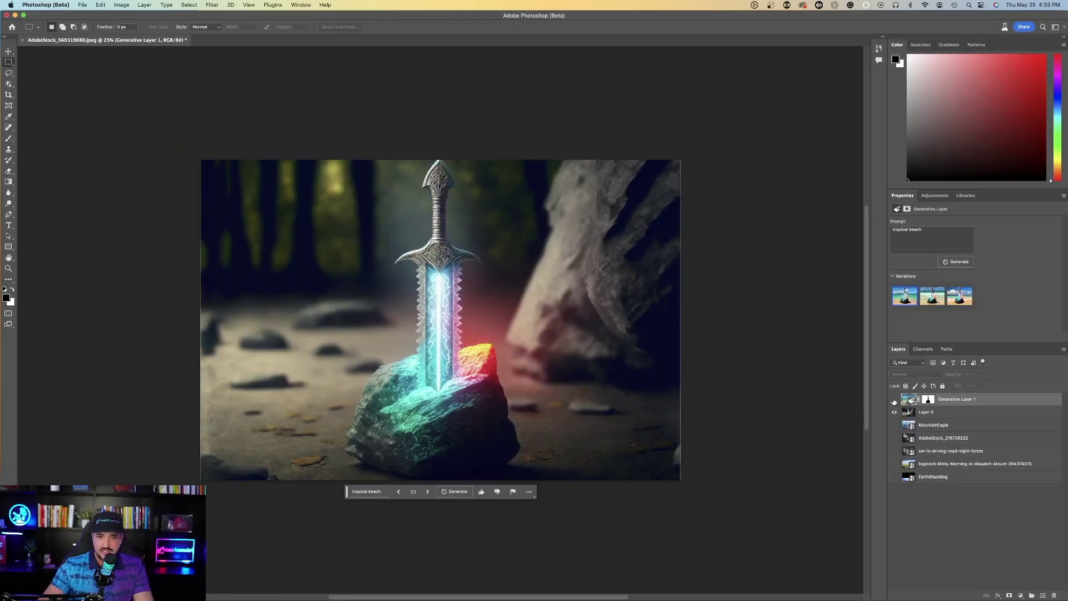
pyautogui.click(894, 400)
pyautogui.click(895, 399)
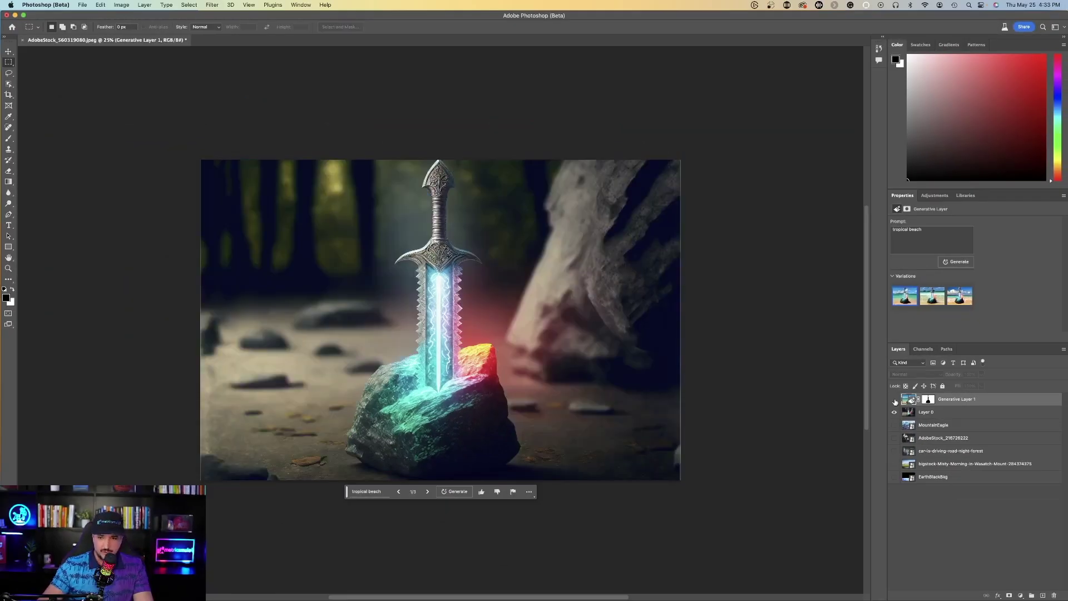
pyautogui.click(894, 399)
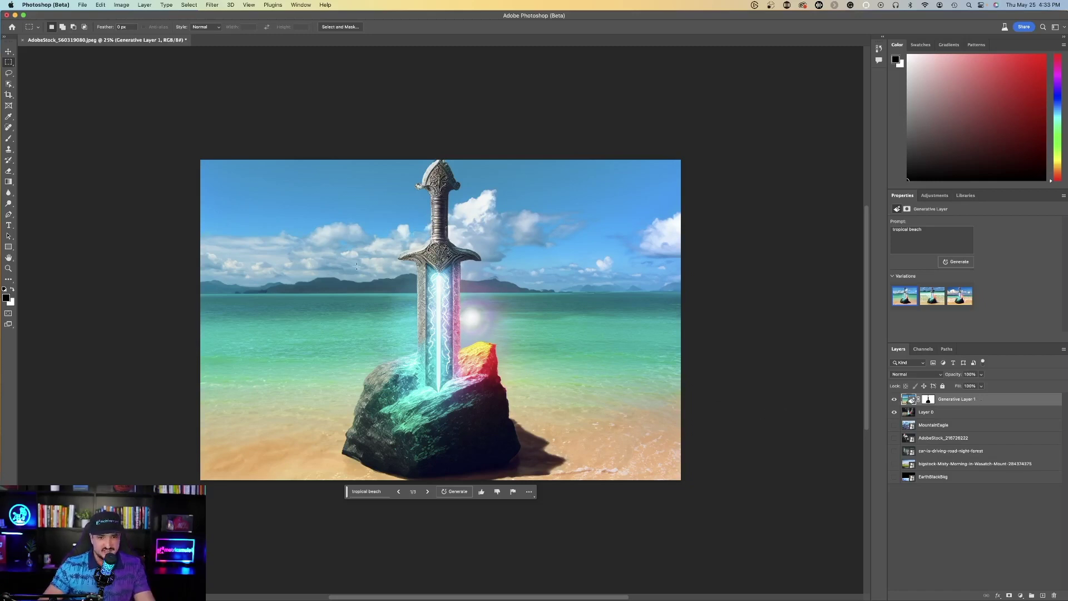
# Step: Lasso a patch of sky in the upper-left of the beach scene
pyautogui.click(8, 74)
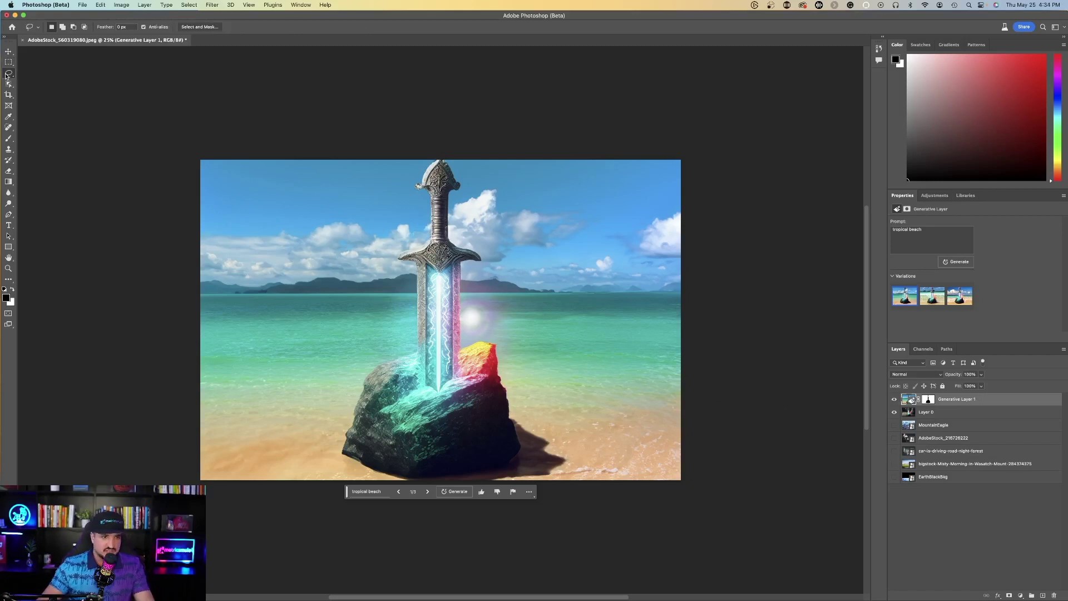
pyautogui.moveTo(286, 184)
pyautogui.mouseDown()
pyautogui.moveTo(261, 181)
pyautogui.moveTo(250, 225)
pyautogui.moveTo(365, 219)
pyautogui.moveTo(283, 179)
pyautogui.mouseUp()
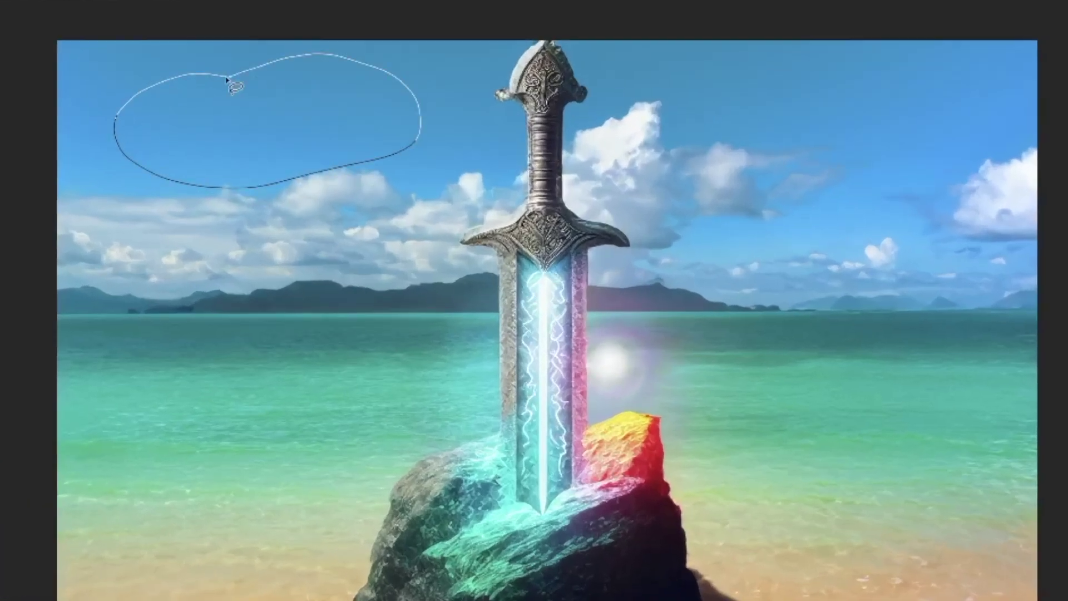
pyautogui.moveTo(227, 79); pyautogui.dragTo(229, 78)
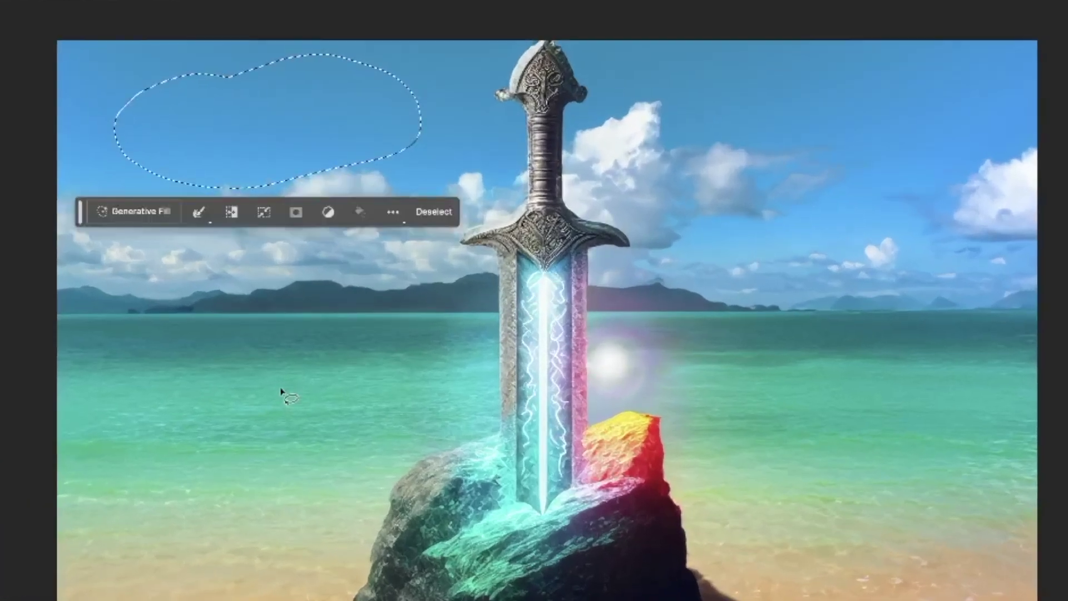
# Step: Generate 'seagulls flying' in the sky patch and step through to the third variation
pyautogui.click(133, 217)
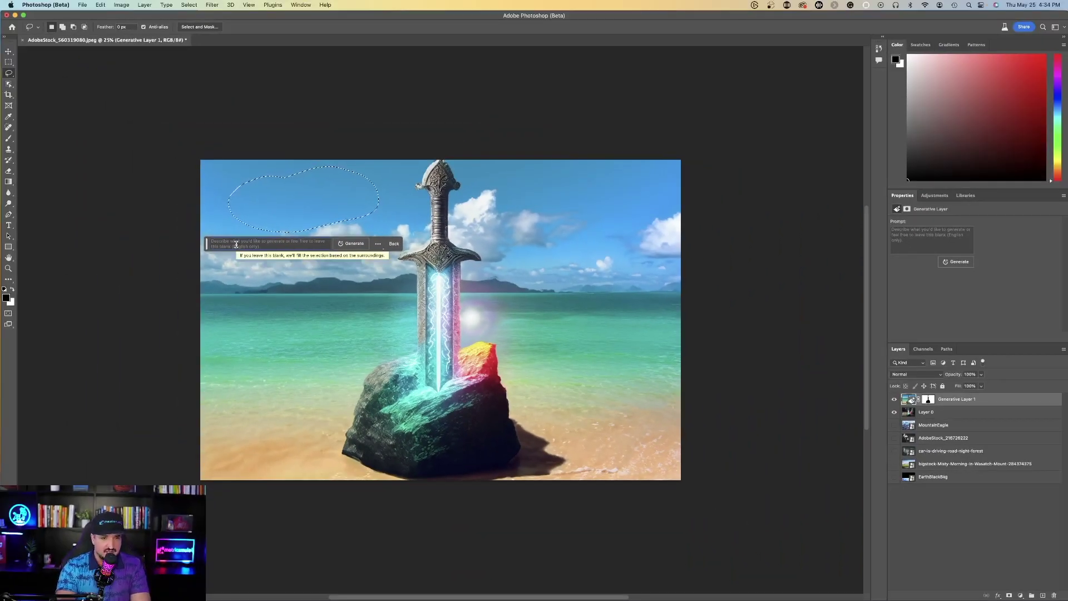
pyautogui.write('seagulls flying')
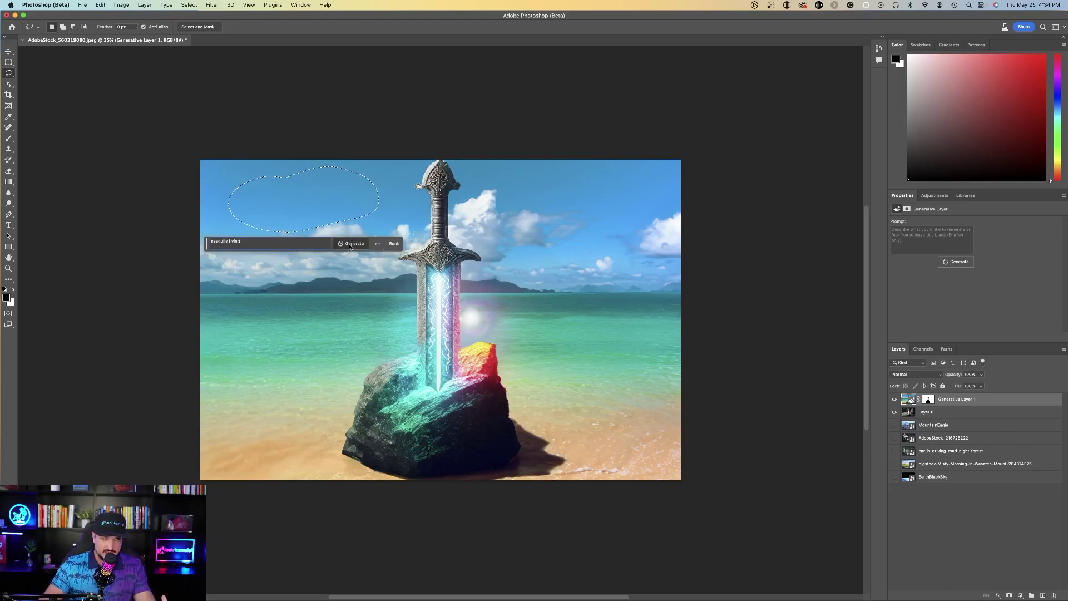
pyautogui.click(349, 246)
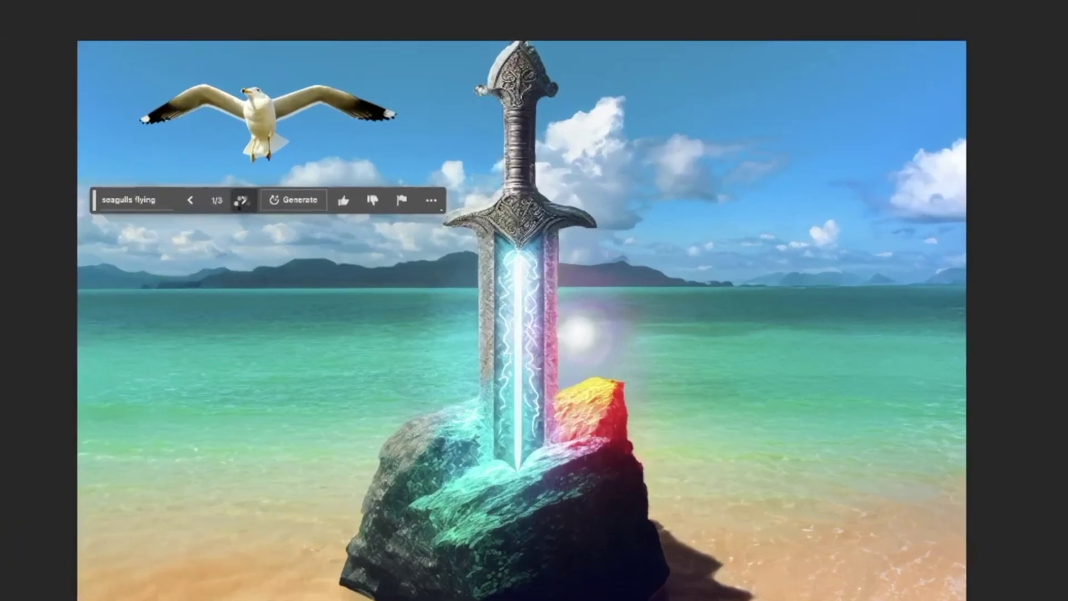
pyautogui.click(240, 202)
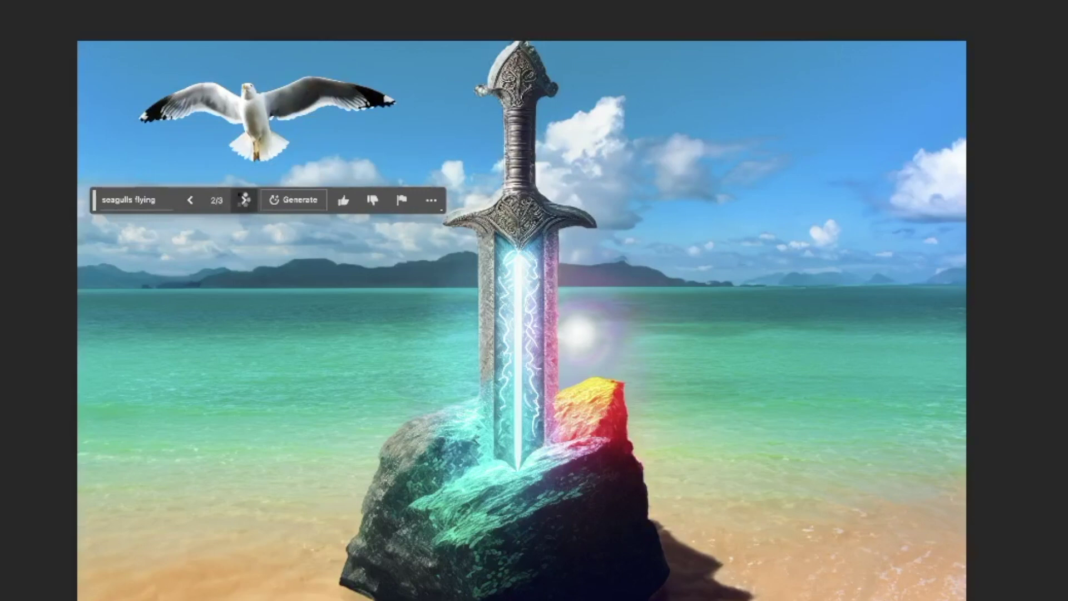
pyautogui.click(242, 199)
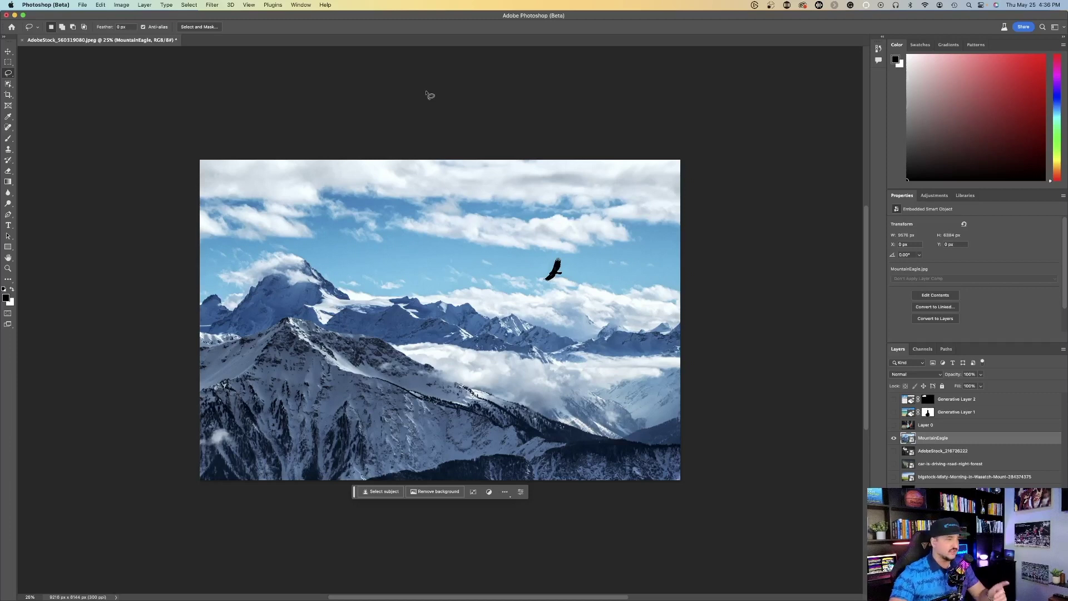
# Step: Fill the marquee-selected bottom of the mountain photo with 'frozen lake with reflections'
pyautogui.press('m')
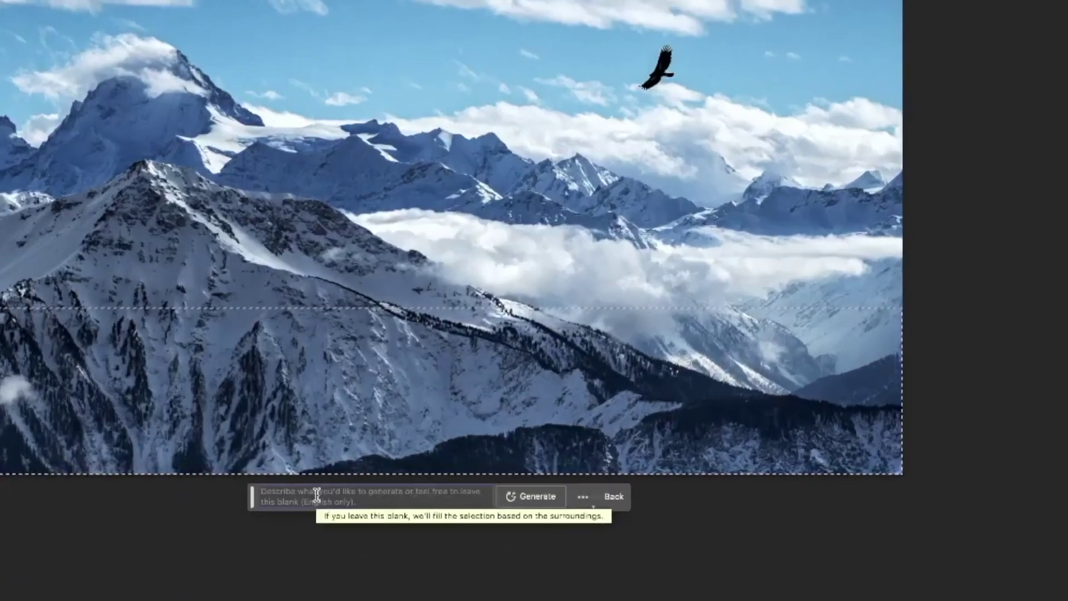
pyautogui.write('frozen lake with reflections')
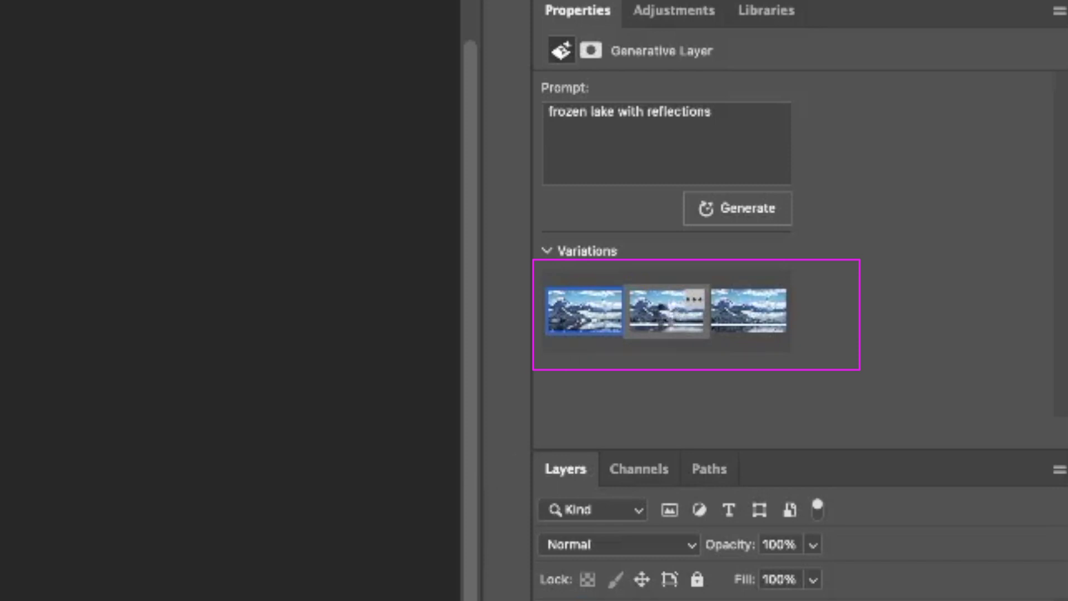
pyautogui.click(668, 311)
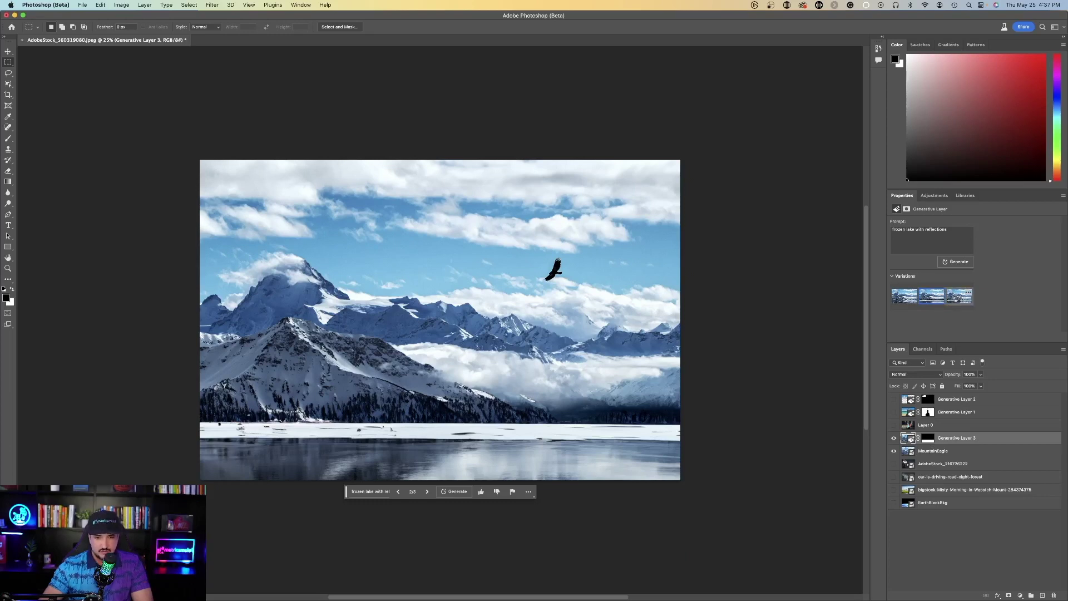
pyautogui.click(958, 299)
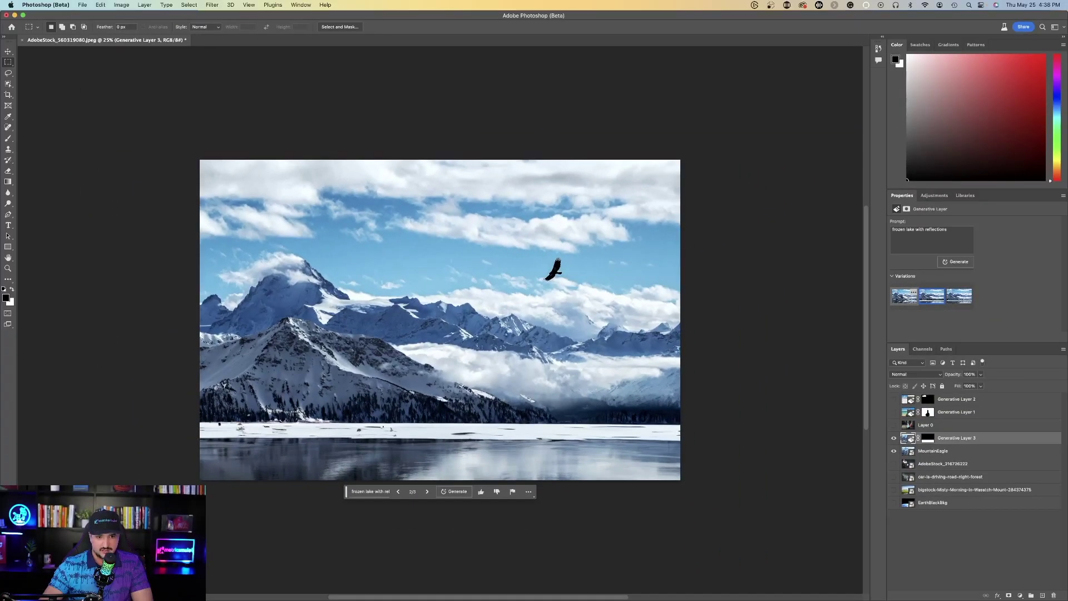
pyautogui.click(905, 298)
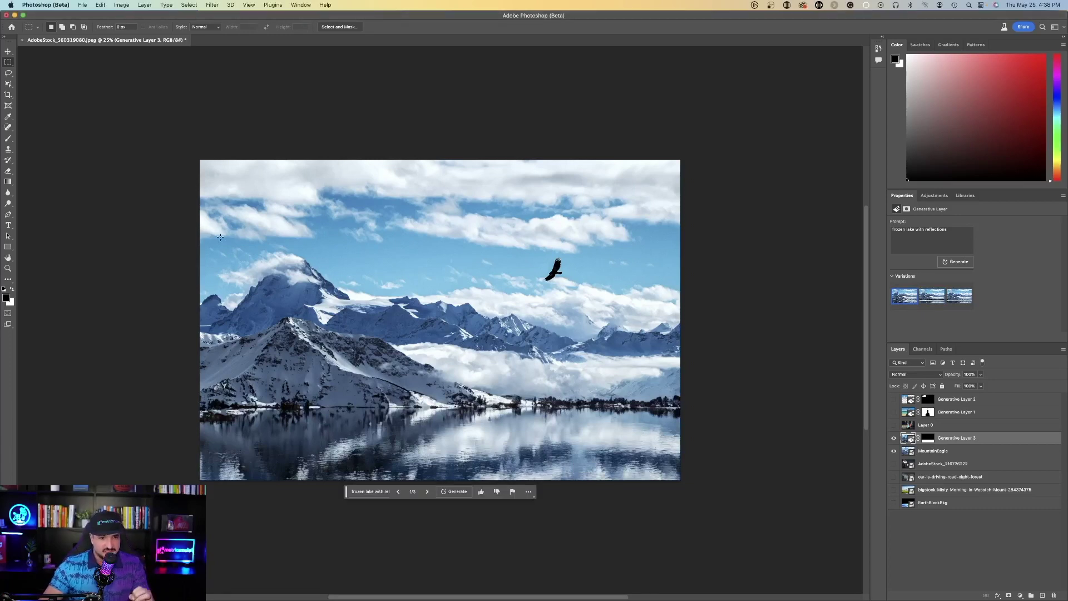
pyautogui.moveTo(200, 159); pyautogui.dragTo(681, 251)
# Step: Redo the lasso selection as a band across the top sky of the mountain photo
pyautogui.click(193, 152)
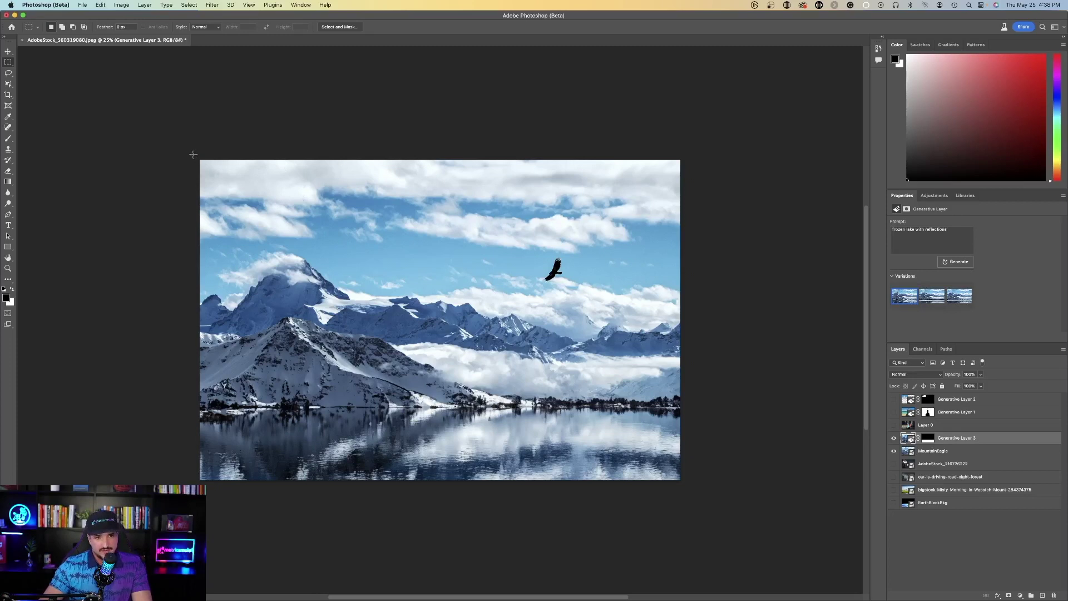
pyautogui.moveTo(193, 154); pyautogui.dragTo(682, 256)
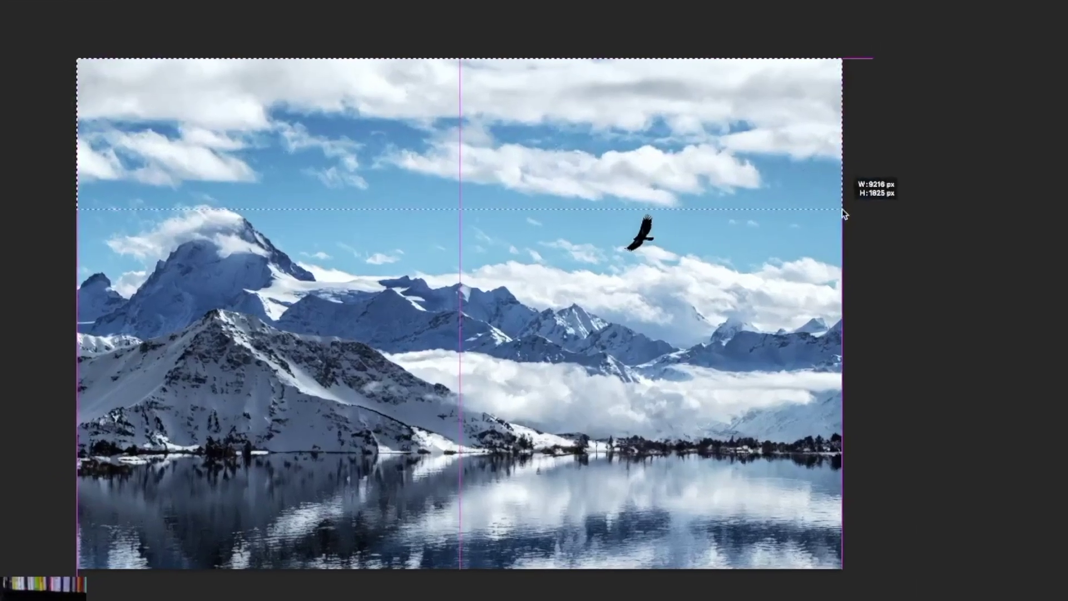
pyautogui.moveTo(843, 215); pyautogui.dragTo(840, 210)
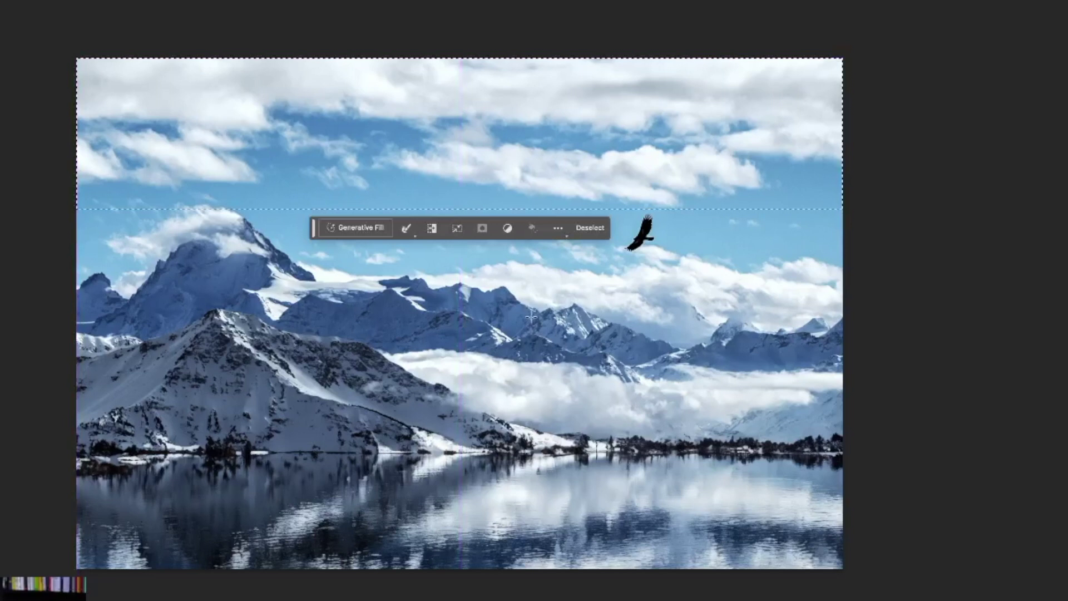
# Step: Generate 'northern lights' in the sky band and pick the third variation
pyautogui.click(367, 226)
pyautogui.write('northern lights')
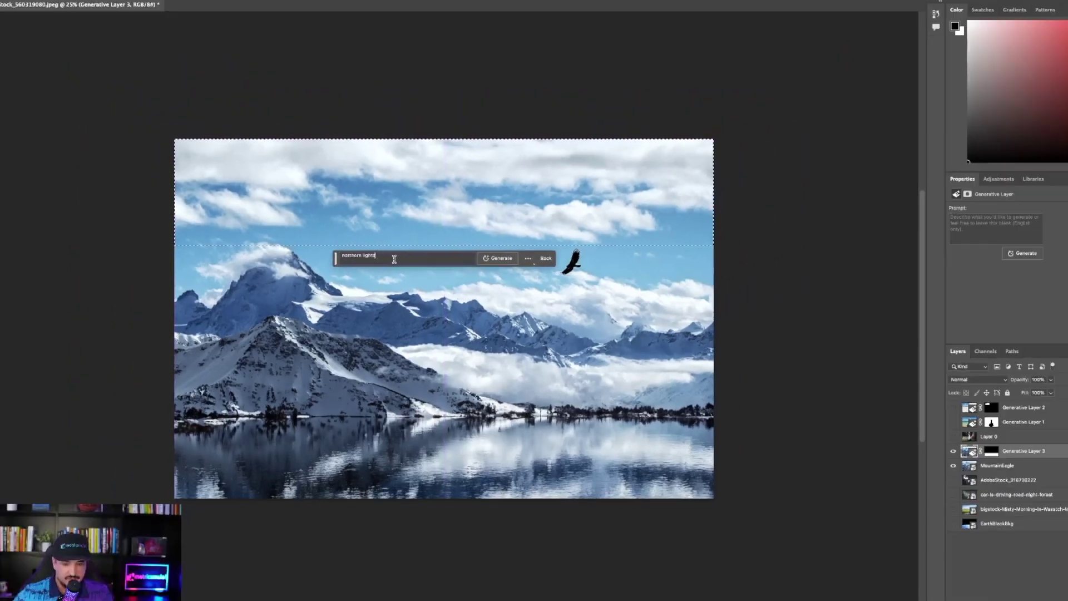
pyautogui.click(491, 266)
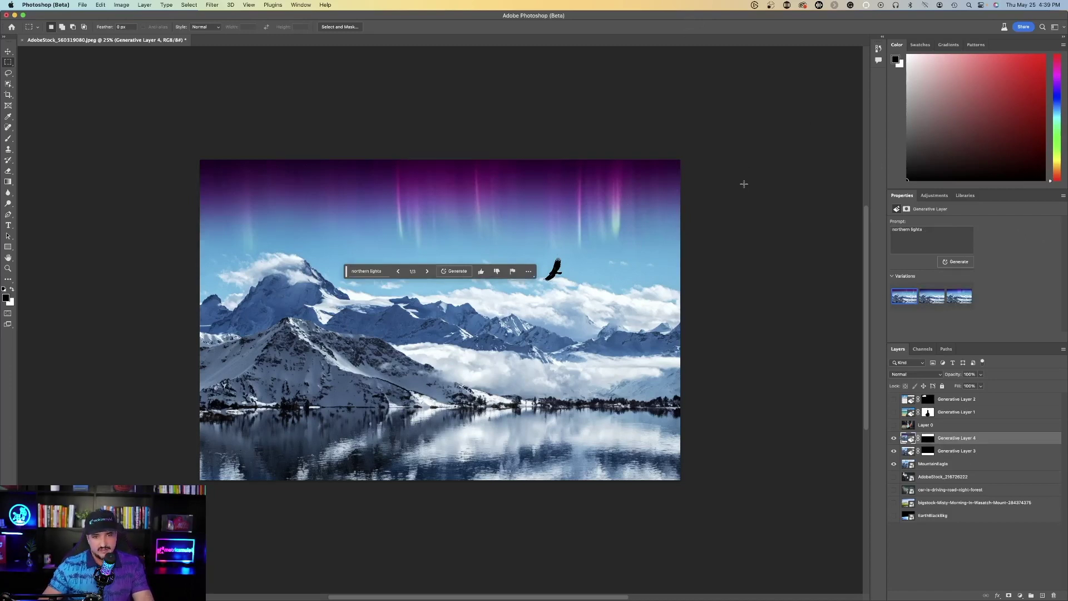
pyautogui.click(956, 299)
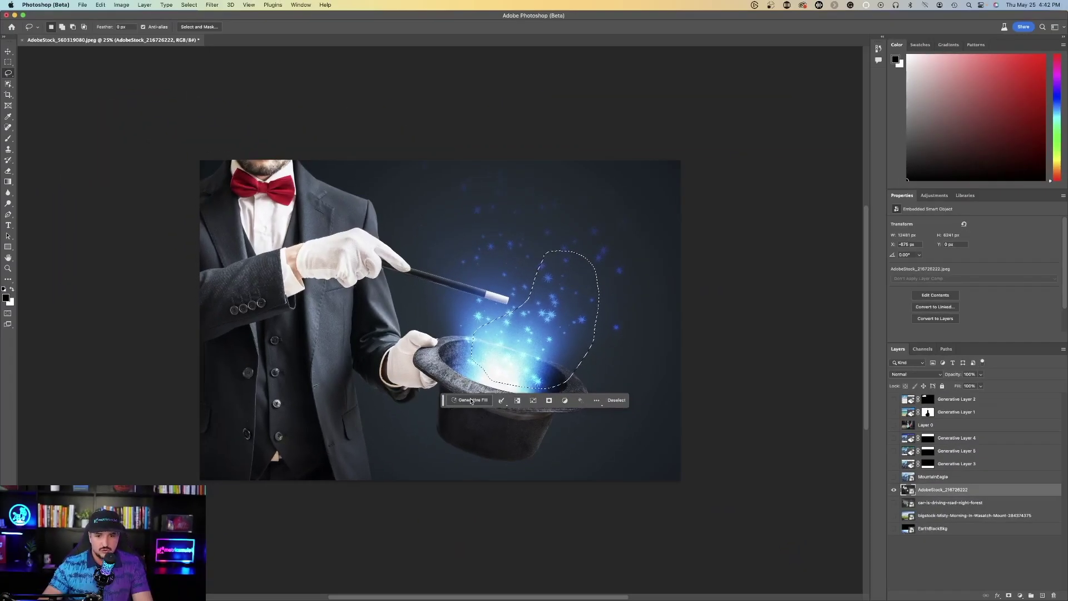
# Step: Generate a 'bunny' in the hat selection, then show only the foggy car-road photo
pyautogui.click(445, 439)
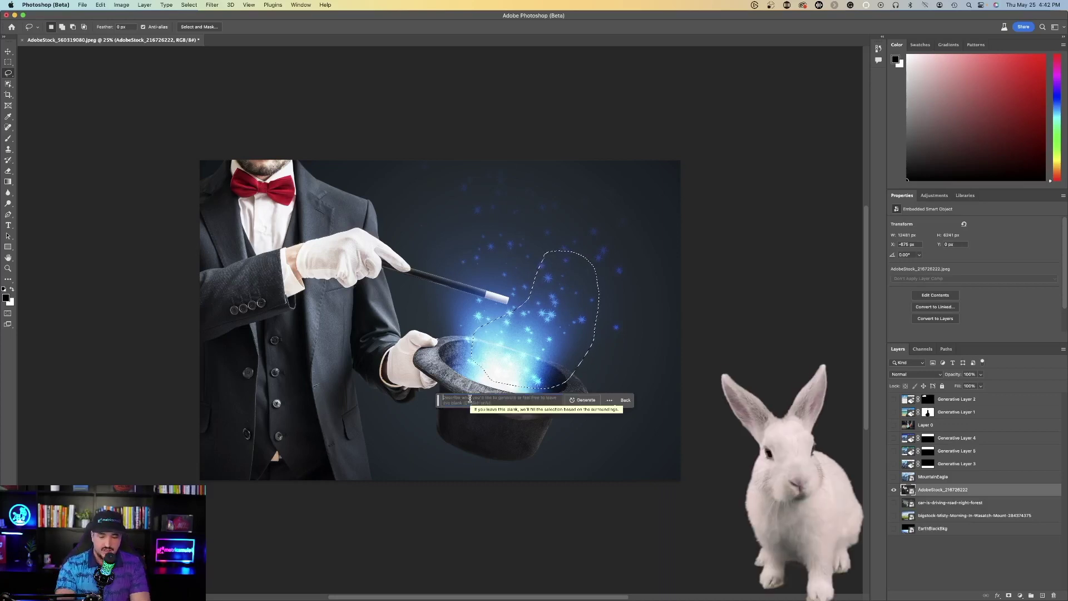
pyautogui.write('bunny')
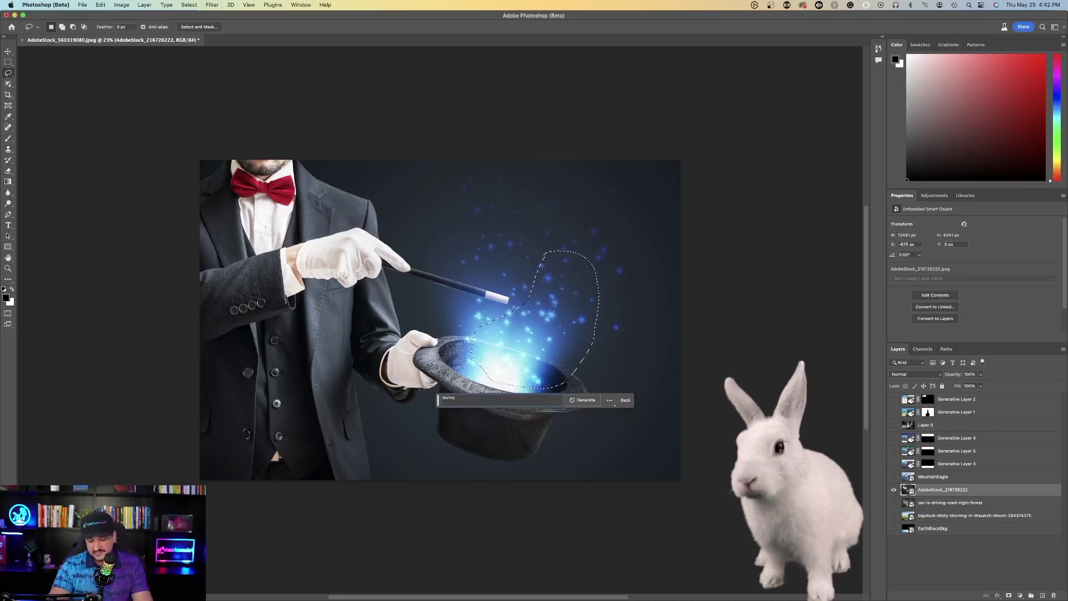
pyautogui.press('Return')
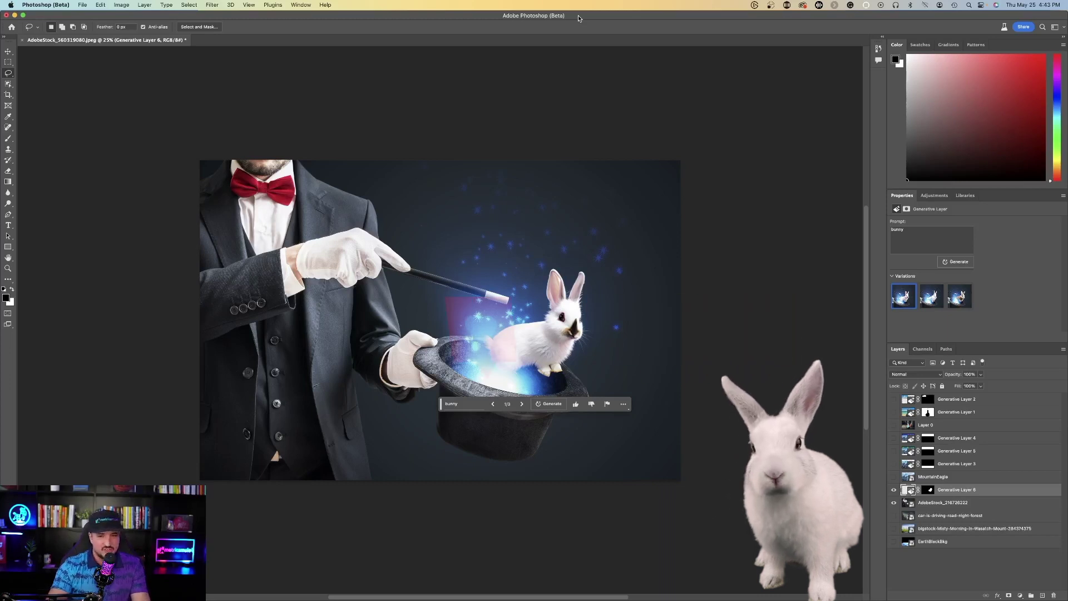
pyautogui.keyDown('alt'); pyautogui.click(894, 515); pyautogui.keyUp('alt')
pyautogui.click(939, 516)
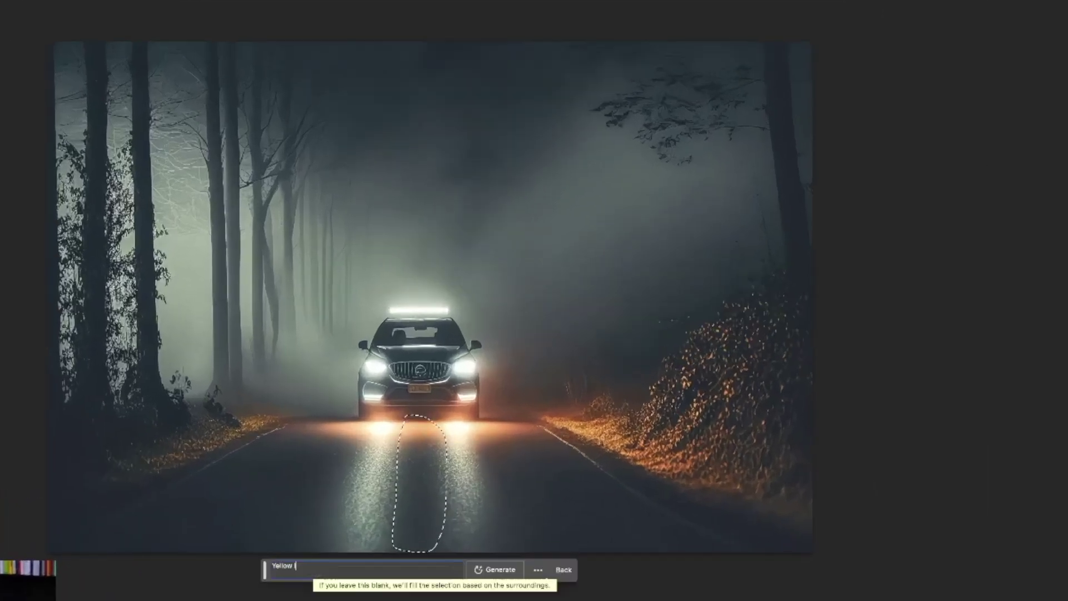
# Step: Generate a 'Yellow road' centre line in the road selection
pyautogui.write('road lines')
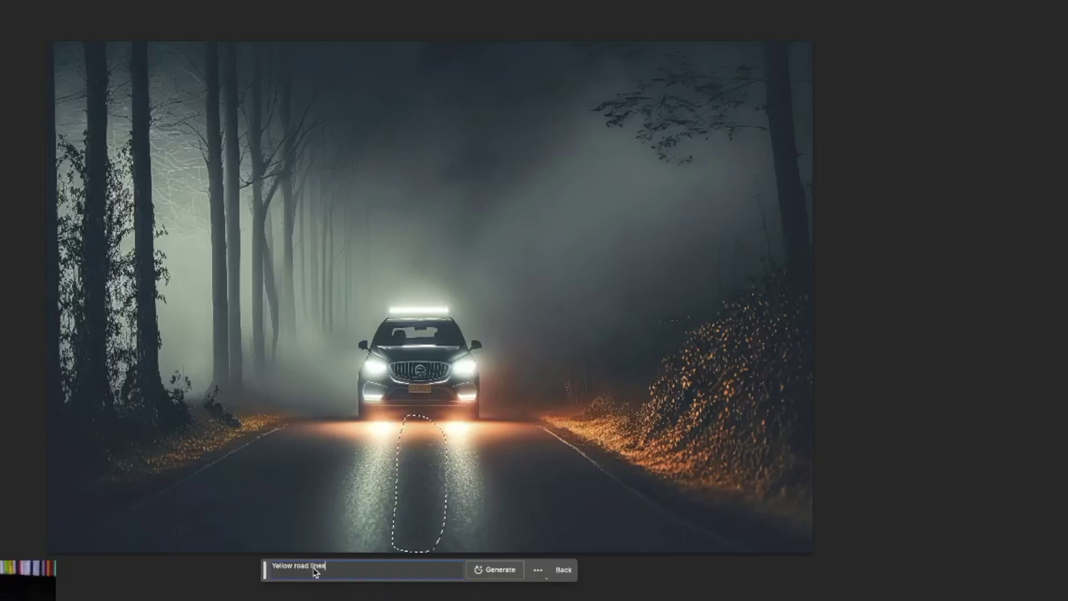
pyautogui.press('Return')
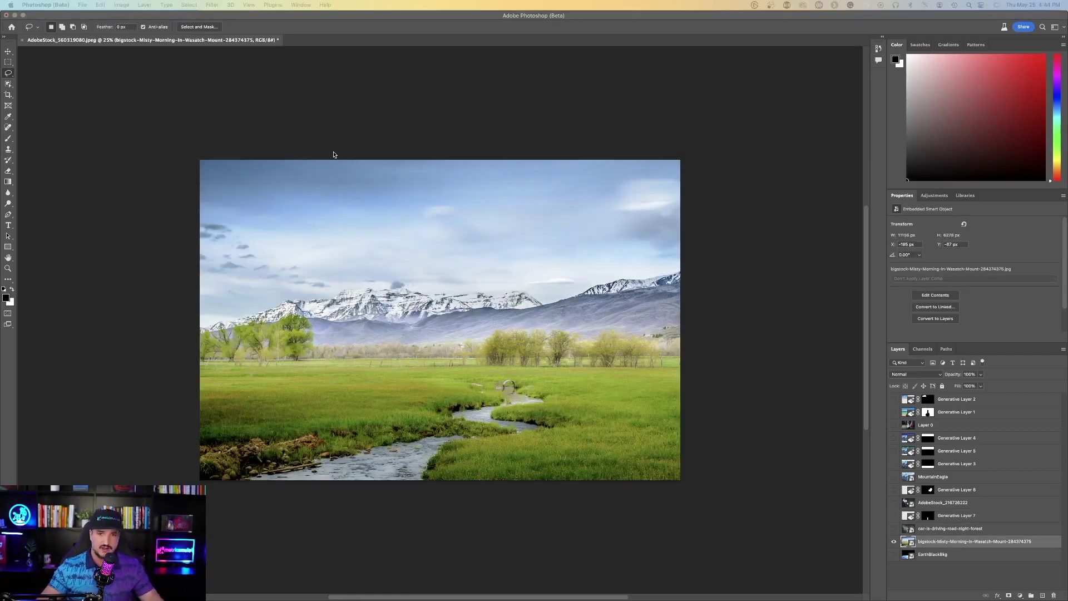
# Step: Widen the meadow canvas to the right with the Crop tool
pyautogui.click(9, 95)
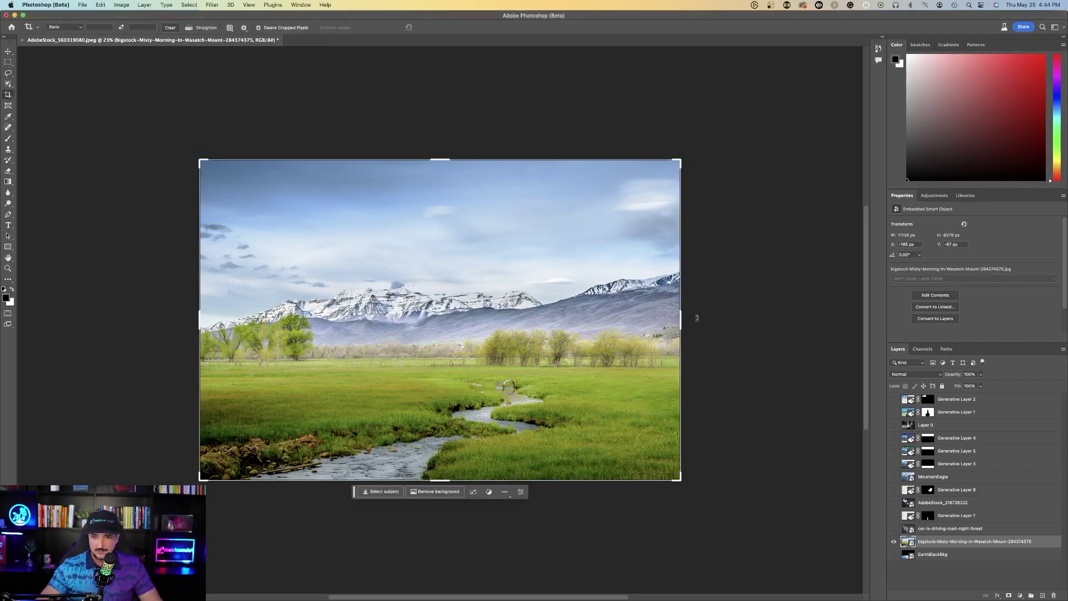
pyautogui.moveTo(697, 318); pyautogui.dragTo(799, 318)
pyautogui.press('Return')
# Step: Marquee-select the empty right strip and fill it with a prompt-less Generative Fill
pyautogui.click(9, 63)
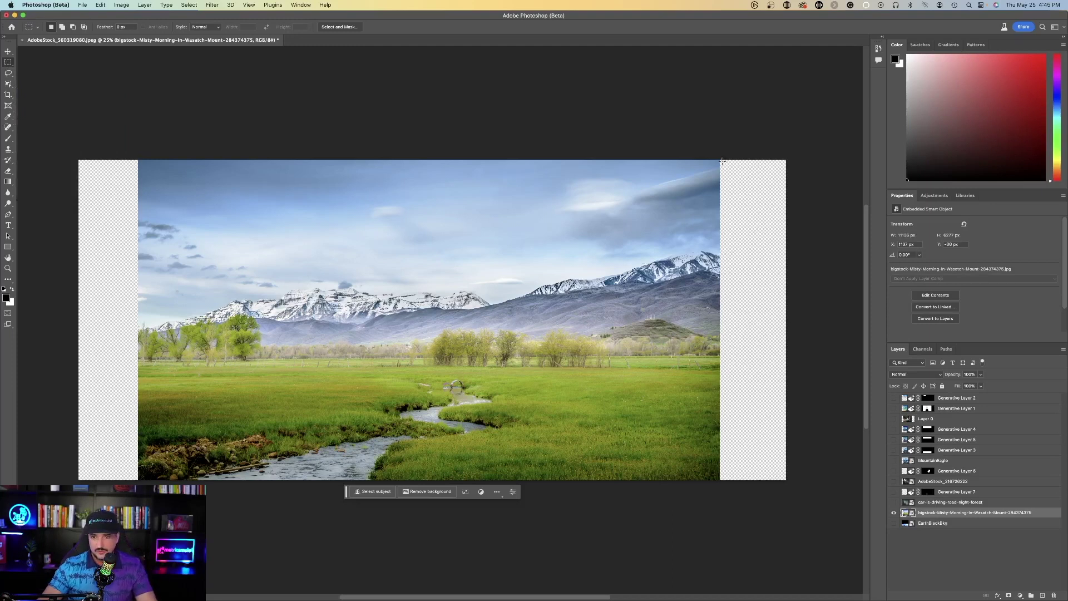
pyautogui.moveTo(715, 159); pyautogui.dragTo(789, 481)
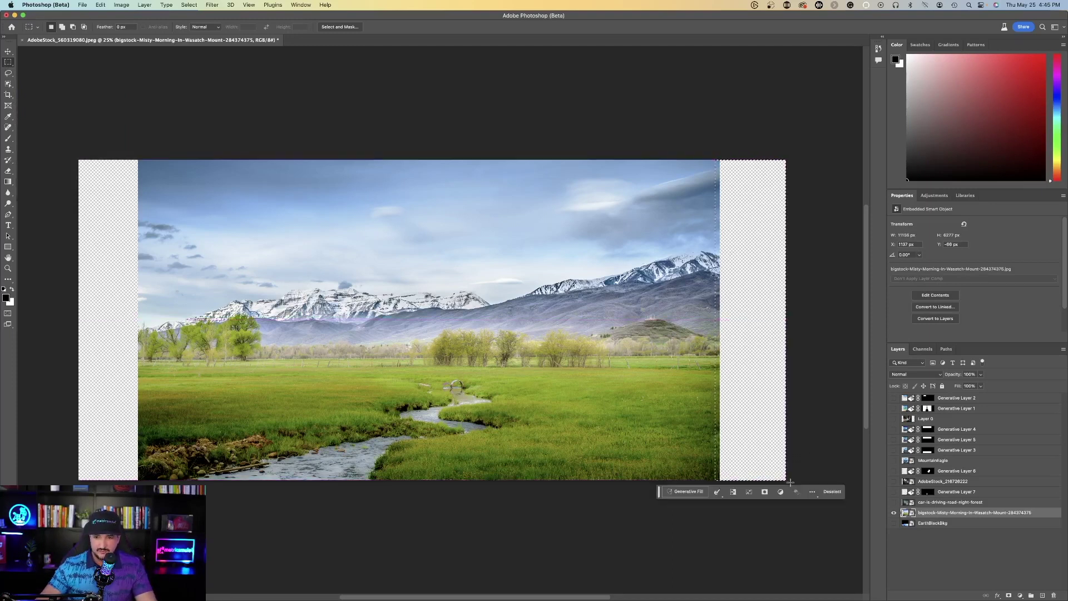
pyautogui.click(685, 491)
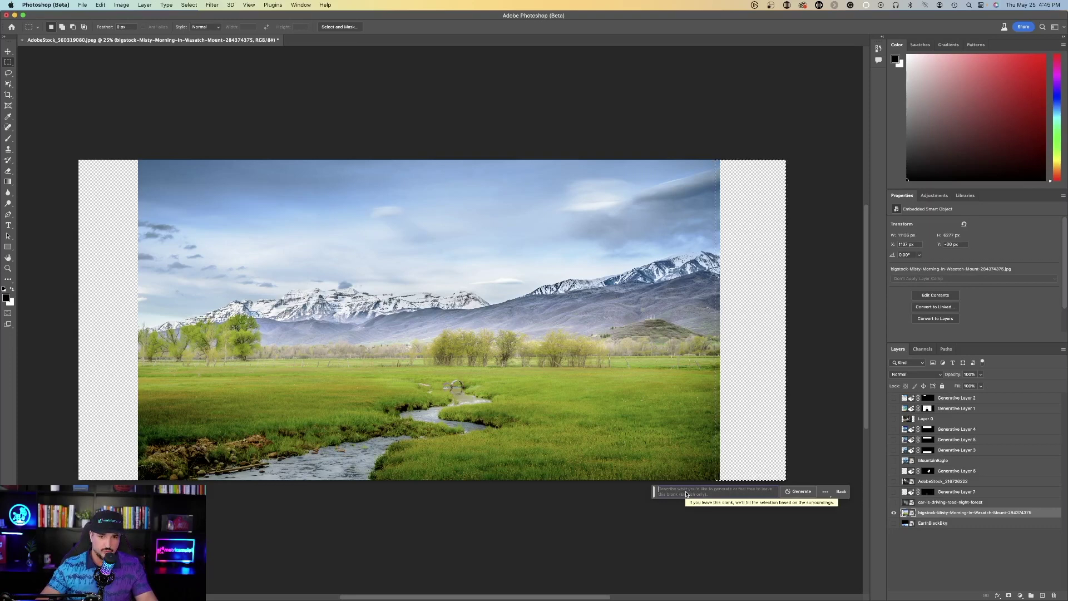
pyautogui.press('Return')
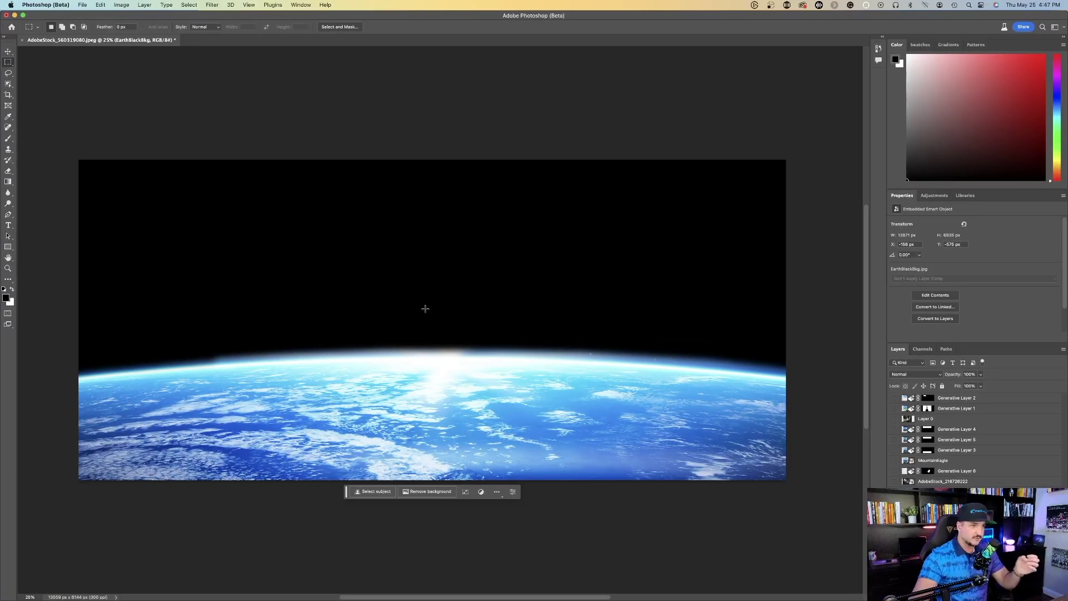
# Step: Lasso an area of black sky, generate a 'floating space craft', and choose the third variation
pyautogui.click(9, 73)
pyautogui.moveTo(361, 207)
pyautogui.mouseDown()
pyautogui.moveTo(538, 302)
pyautogui.moveTo(422, 215)
pyautogui.moveTo(357, 212)
pyautogui.mouseUp()
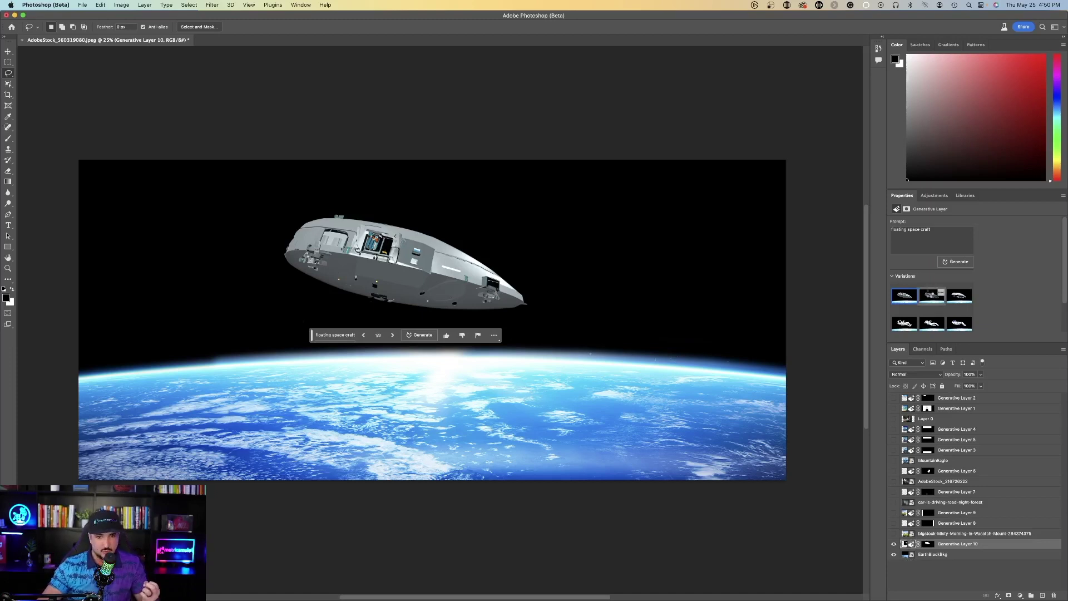
pyautogui.click(959, 295)
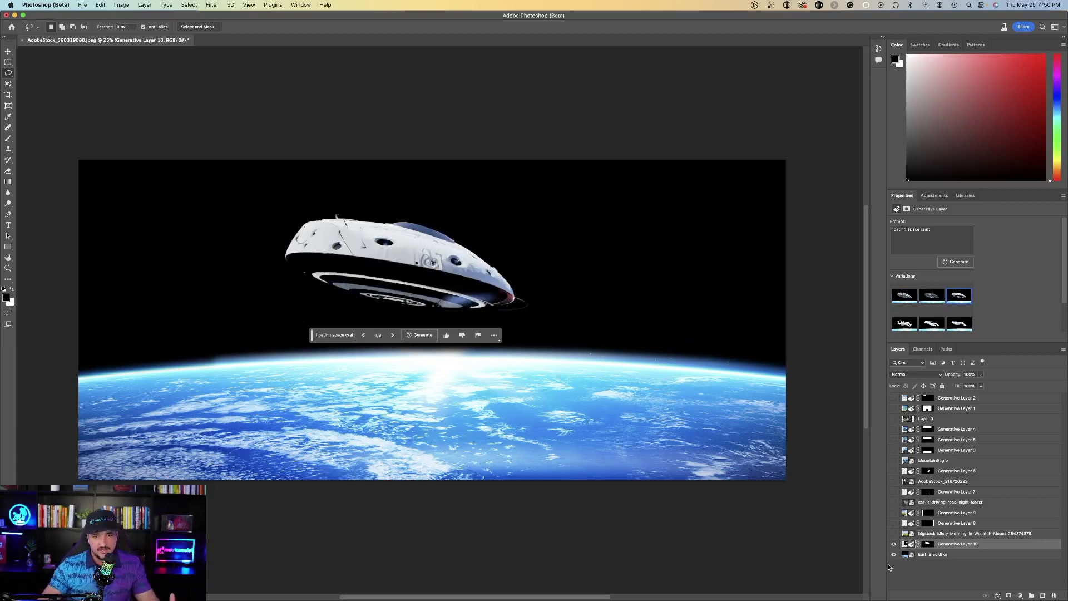
# Step: Fill the black sky behind Earth with 'outer space galaxy', choose the second variation, and hide the spacecraft
pyautogui.click(906, 555)
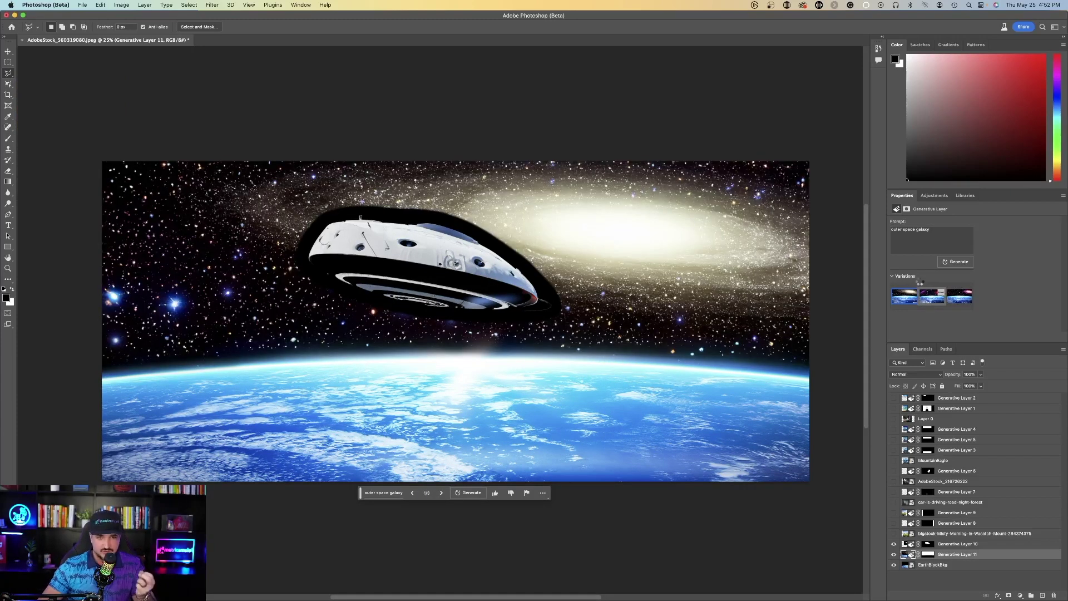
pyautogui.click(932, 296)
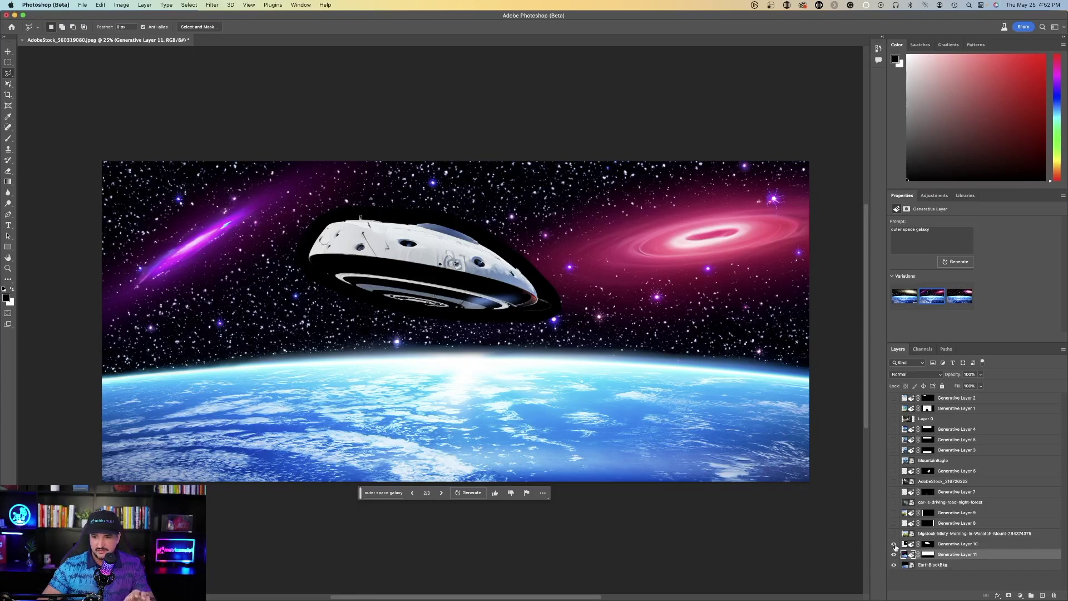
pyautogui.click(894, 545)
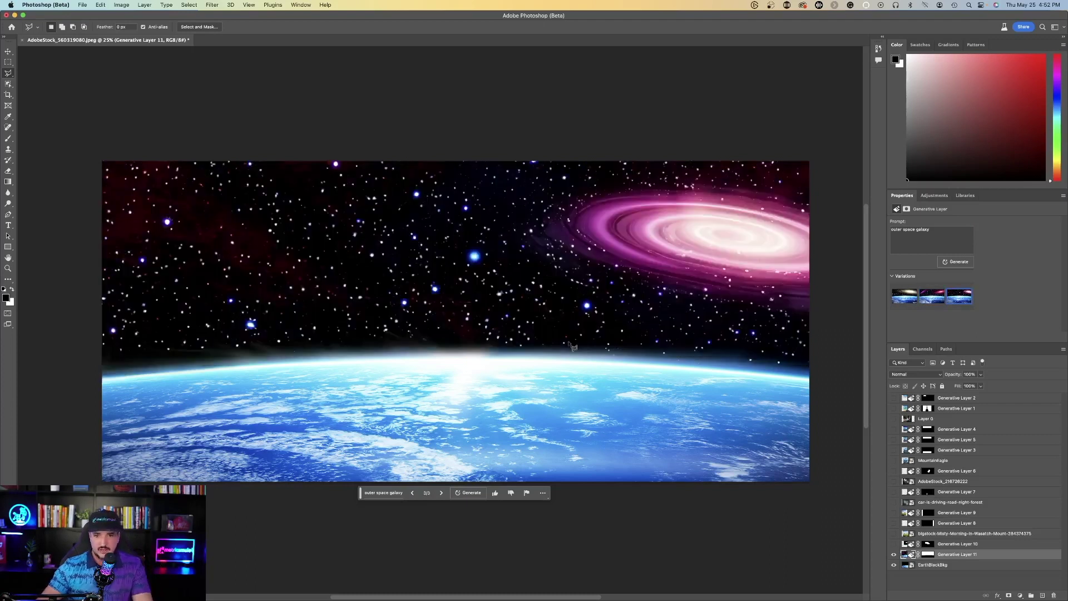
# Step: Compare the spacecraft shown and hidden over the galaxy, then regenerate it with the 'floating space craft' prompt
pyautogui.click(894, 544)
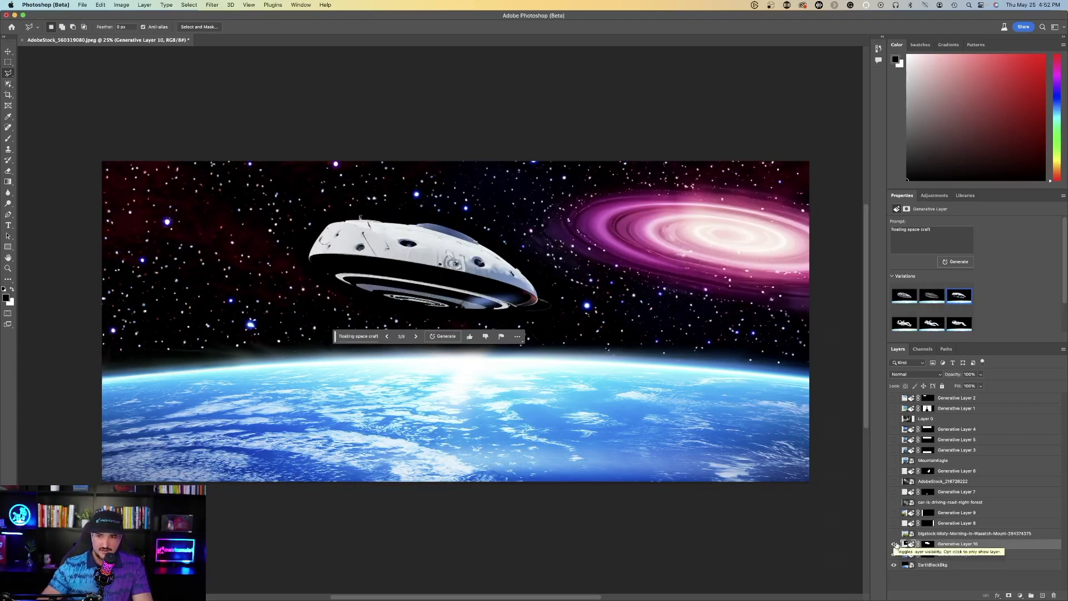
pyautogui.click(894, 544)
pyautogui.click(895, 545)
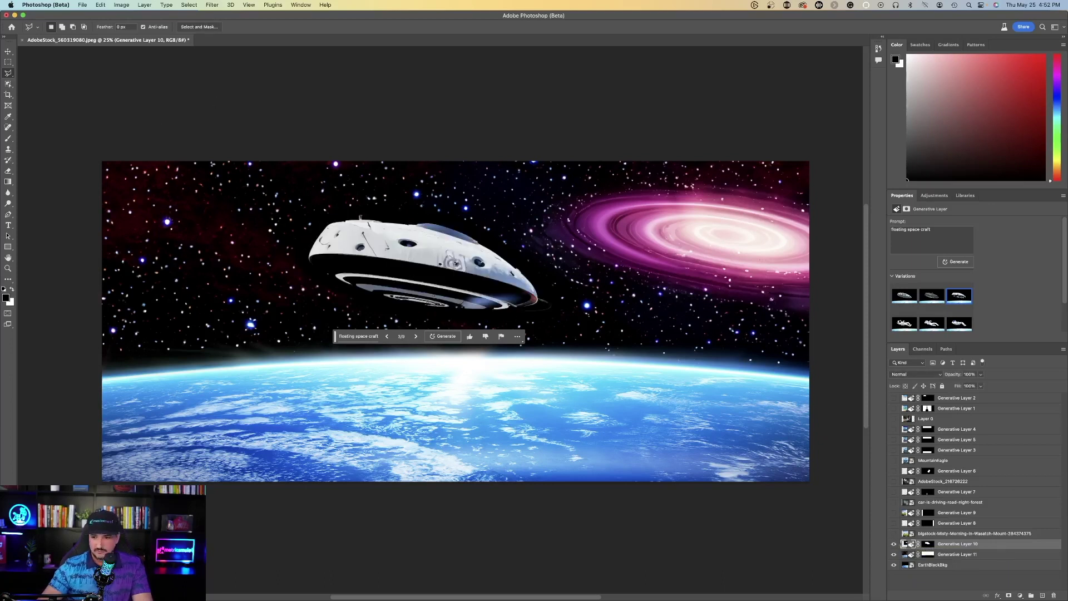
pyautogui.click(894, 545)
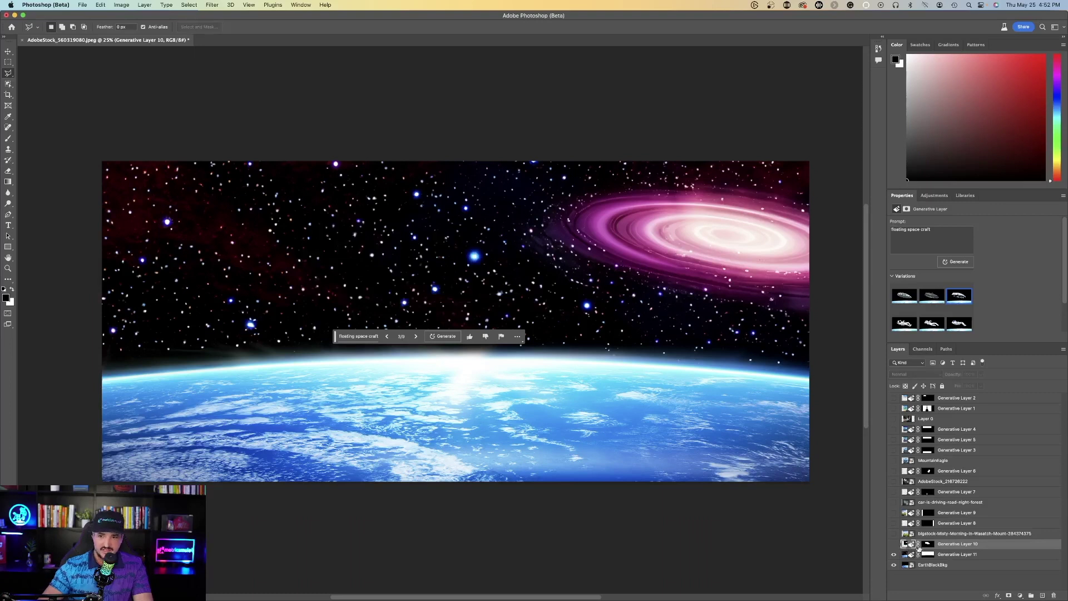
pyautogui.tripleClick(927, 233)
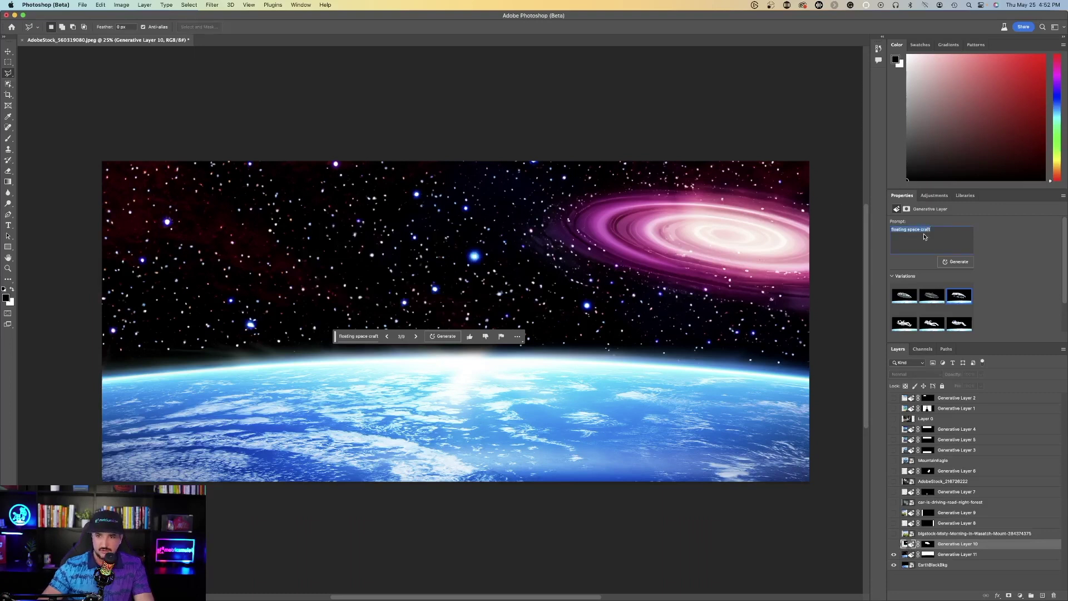
pyautogui.click(957, 261)
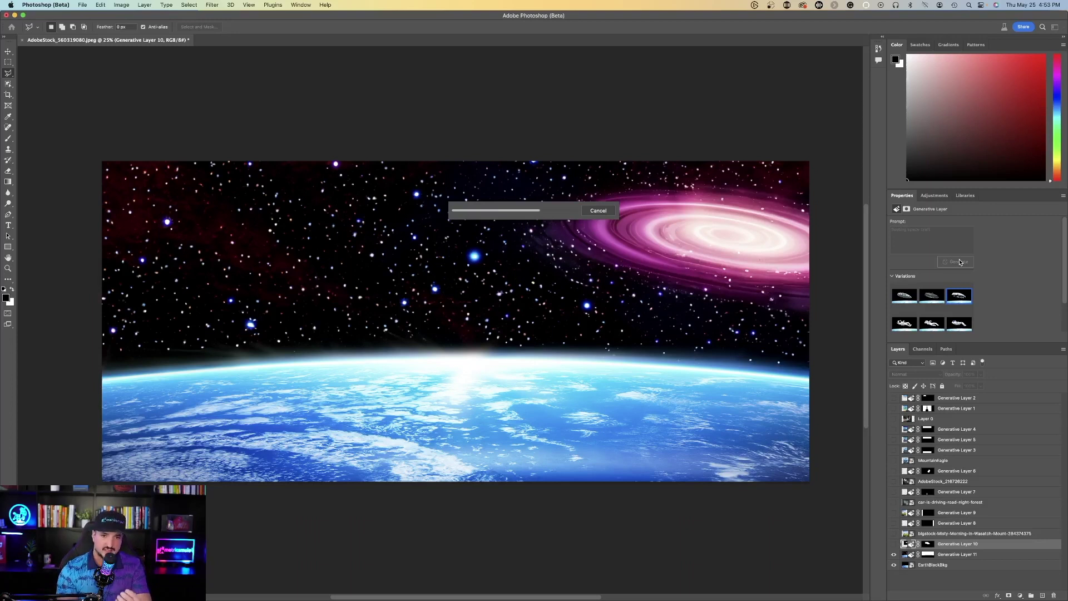
# Step: Show the regenerated spacecraft, browse its second and third variations, and return to the first
pyautogui.click(894, 544)
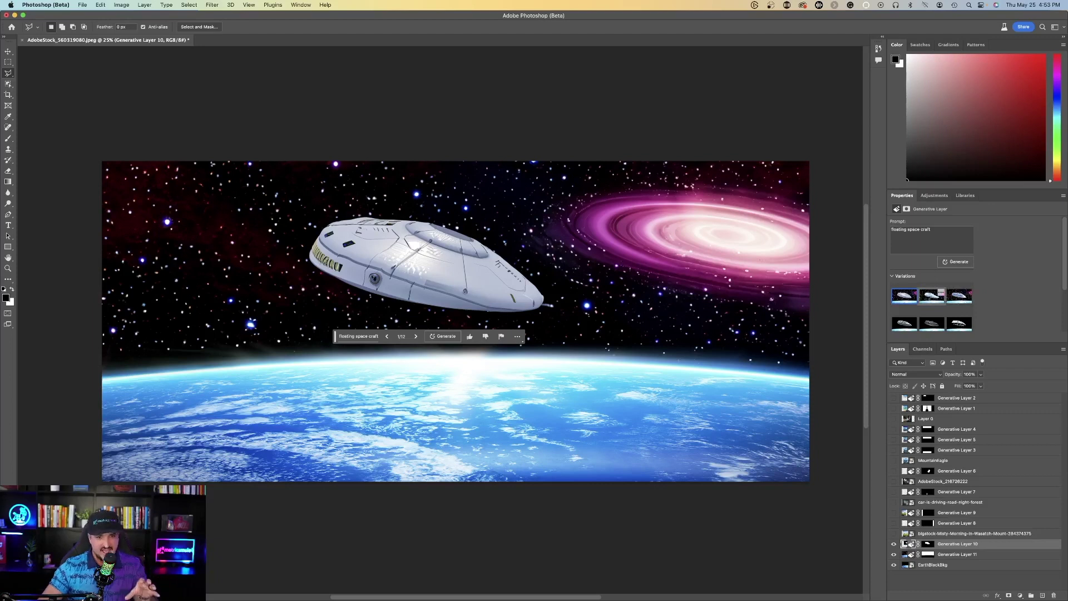
pyautogui.click(928, 299)
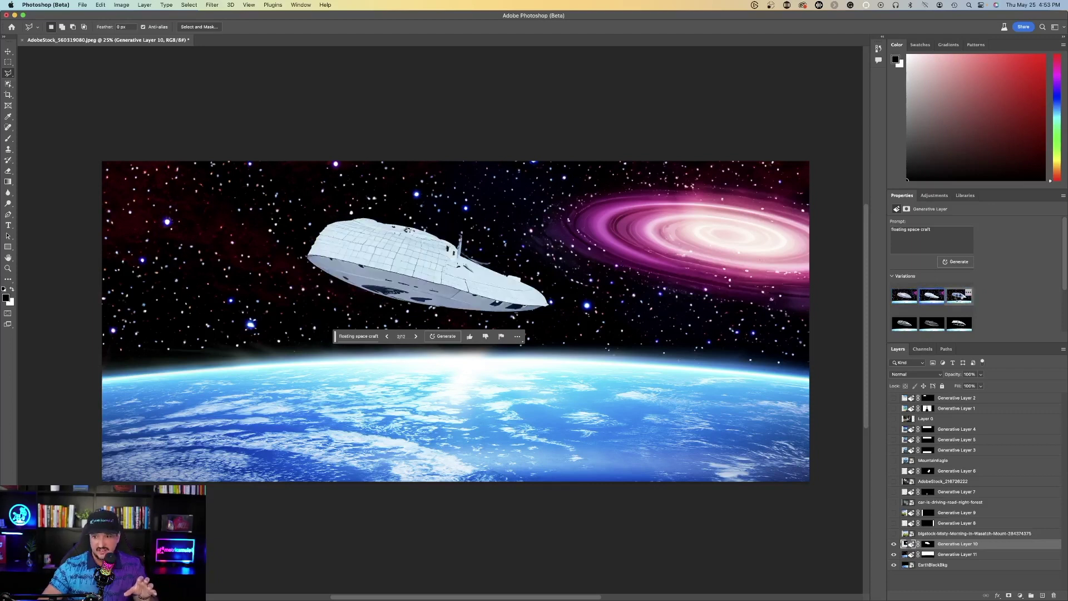
pyautogui.click(958, 299)
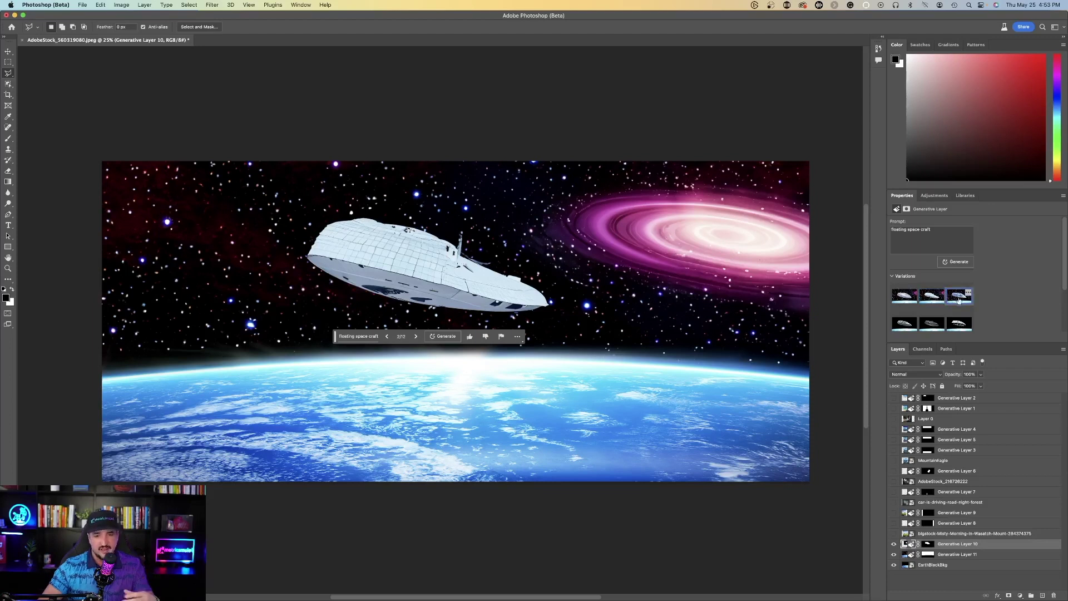
pyautogui.click(904, 295)
pyautogui.press('v')
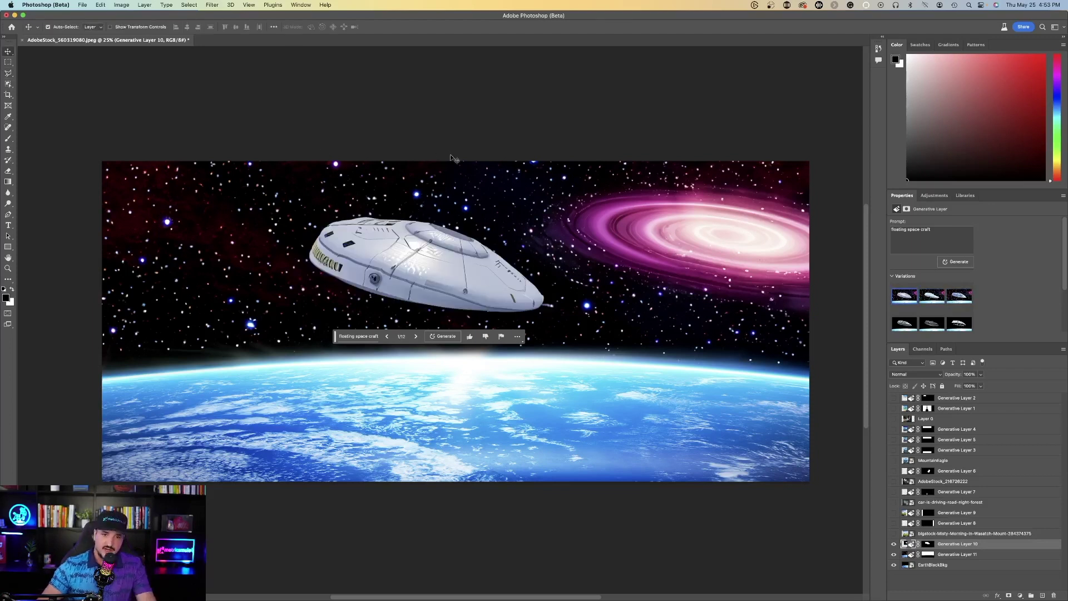